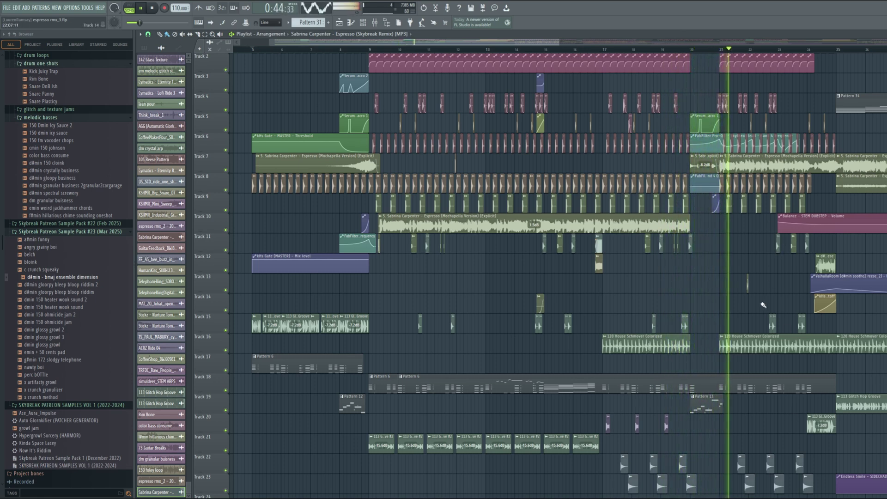
- Stop playback and select the intro from bar 5 to bar 9 as the playback range in the playlist
key("space")
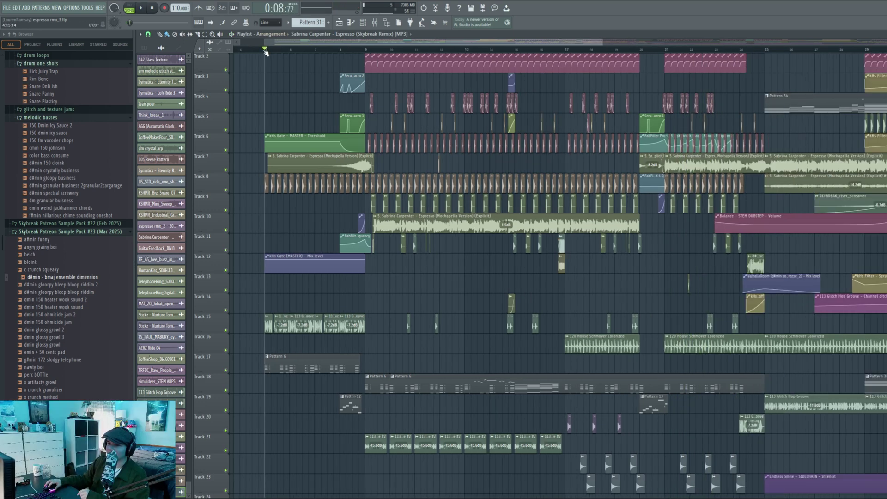
left_click_drag(265, 50, 364, 51)
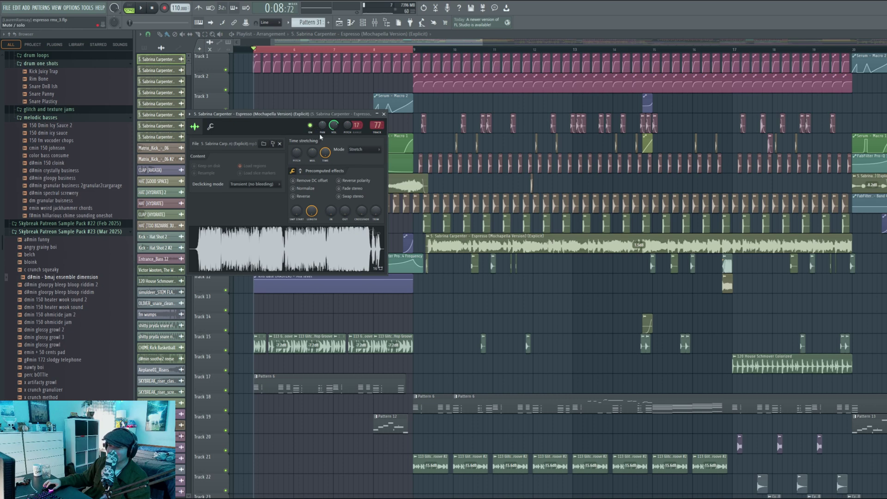
key("Escape")
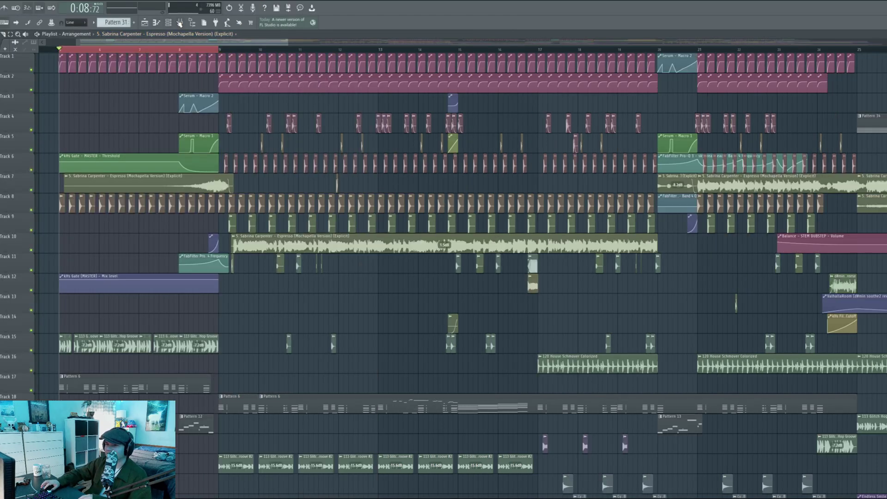
- Show the mixer and play the selected intro with the master's kHs Gate open to hear its threshold at work
left_click(375, 23)
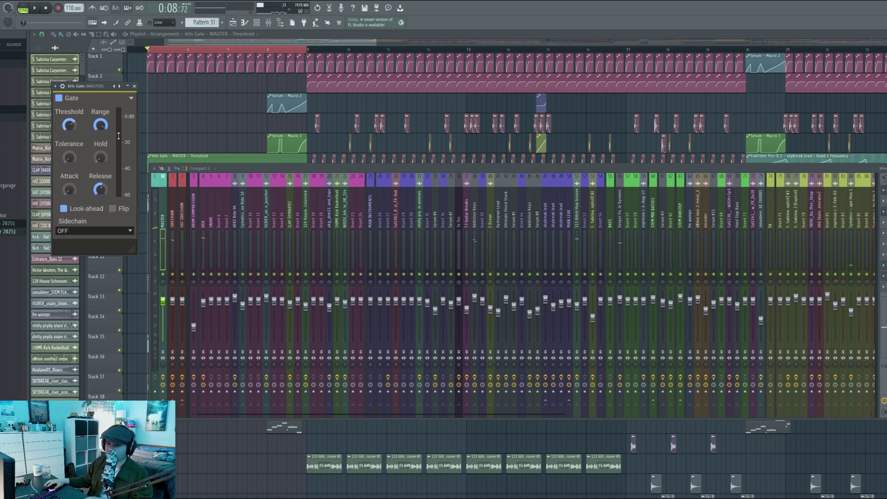
key("space")
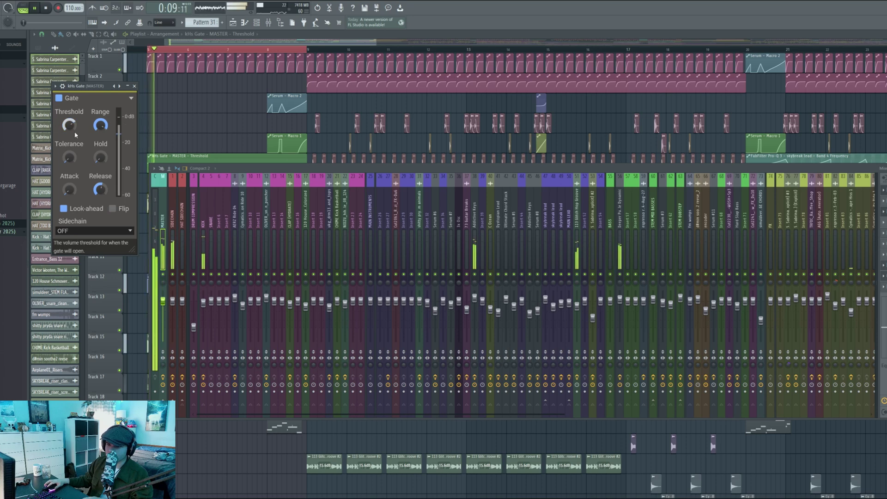
mouse_move(69, 124)
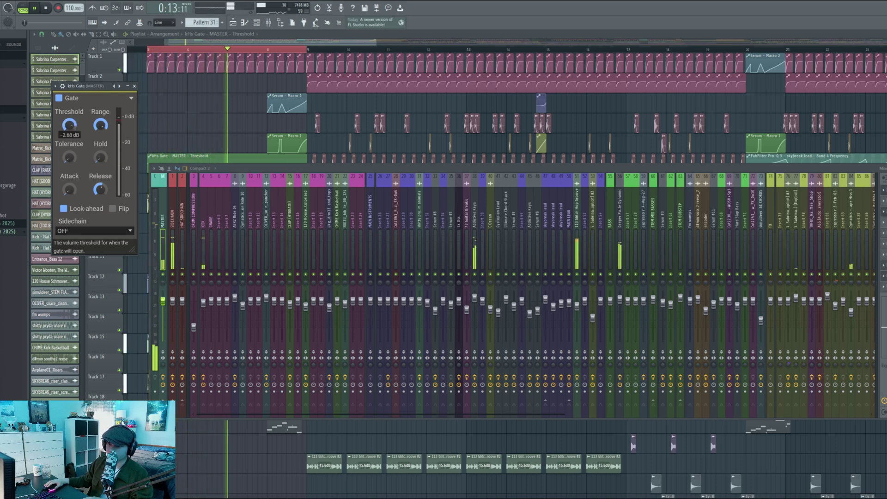
key("space")
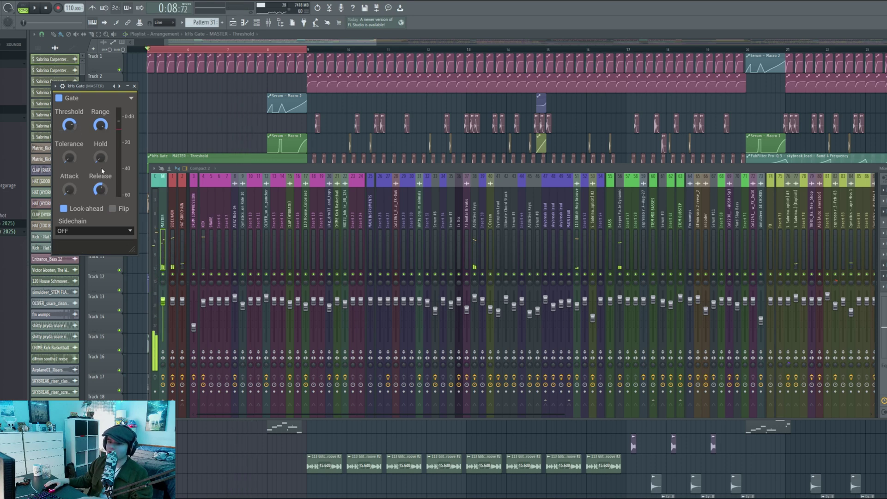
- Replay the intro while trying the master gate's release time, leaving it at 32.1 ms
mouse_move(70, 189)
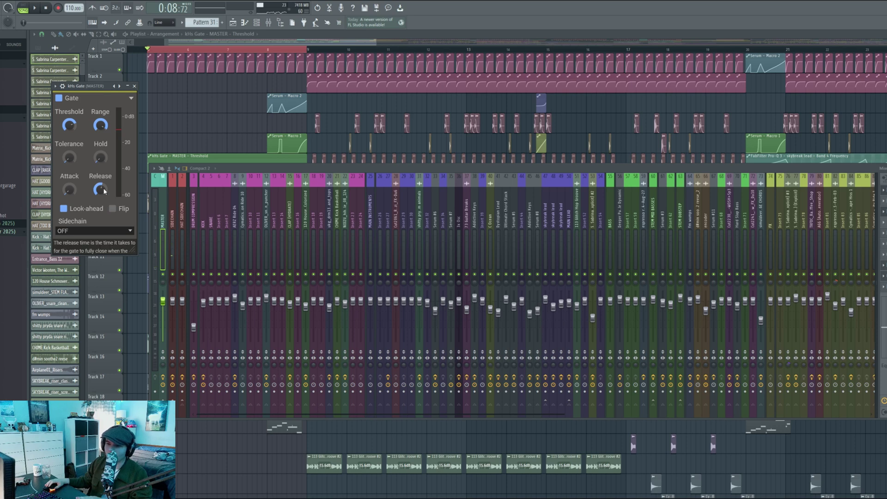
key("space")
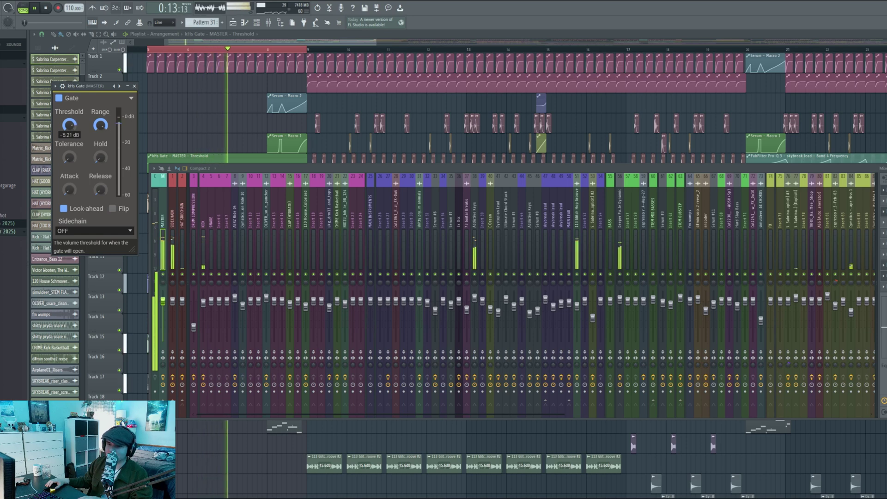
mouse_move(99, 190)
key("space")
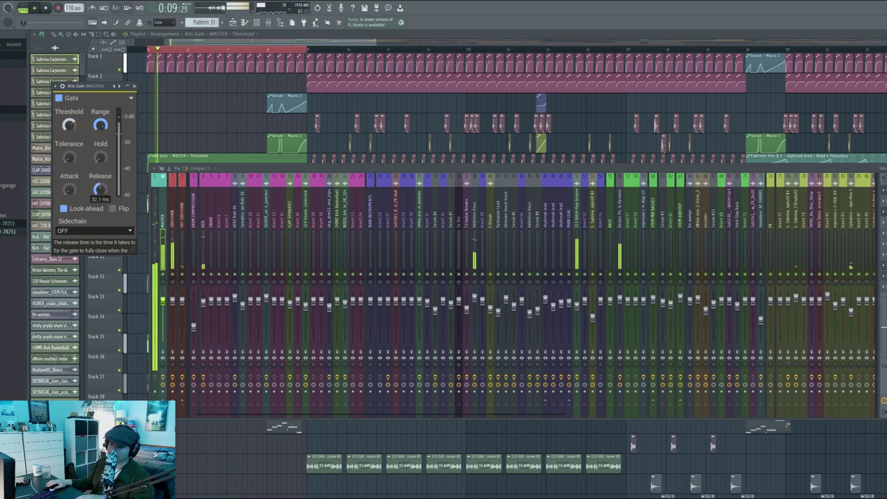
key("space")
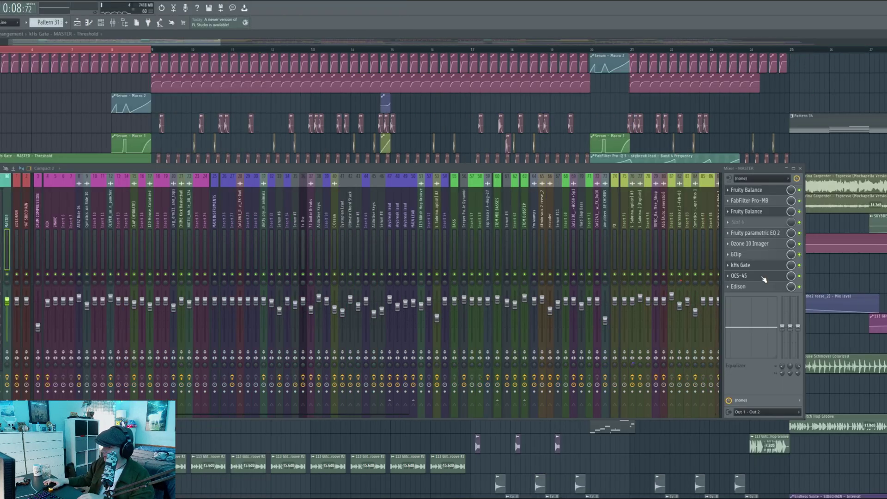
- Open the OCS-45 cassette effect on the master track and play the intro through it
left_click(761, 277)
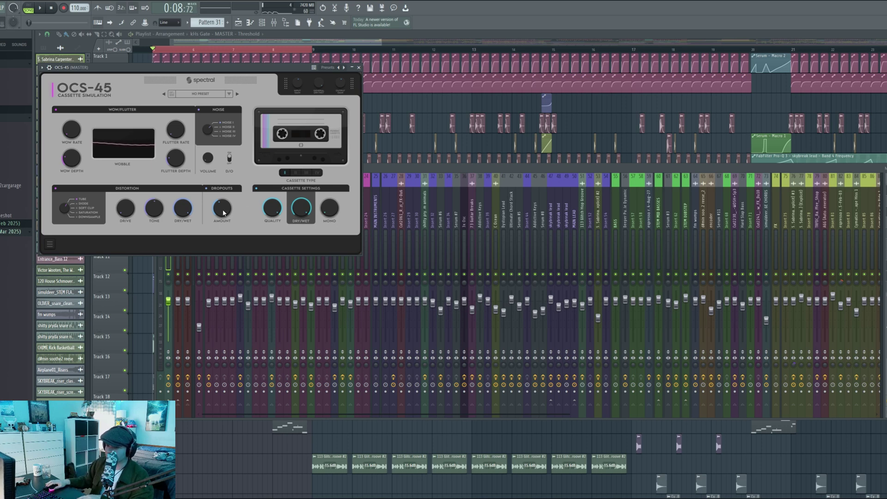
key("space")
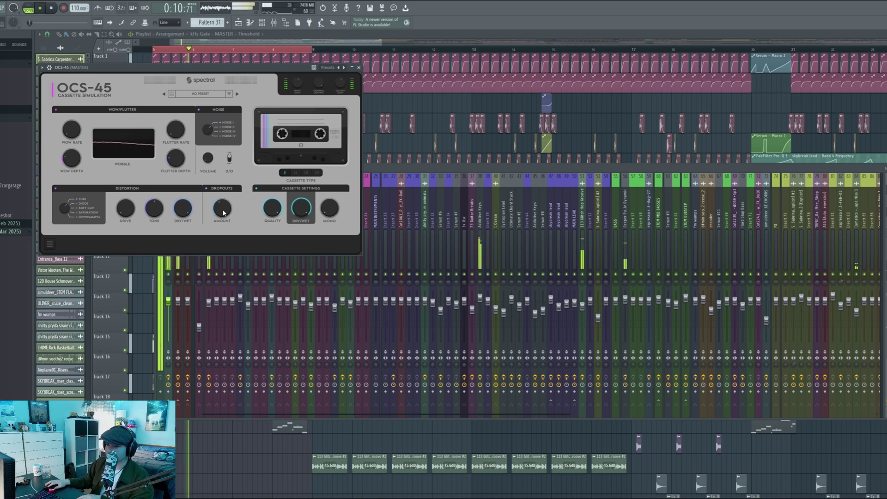
key("space")
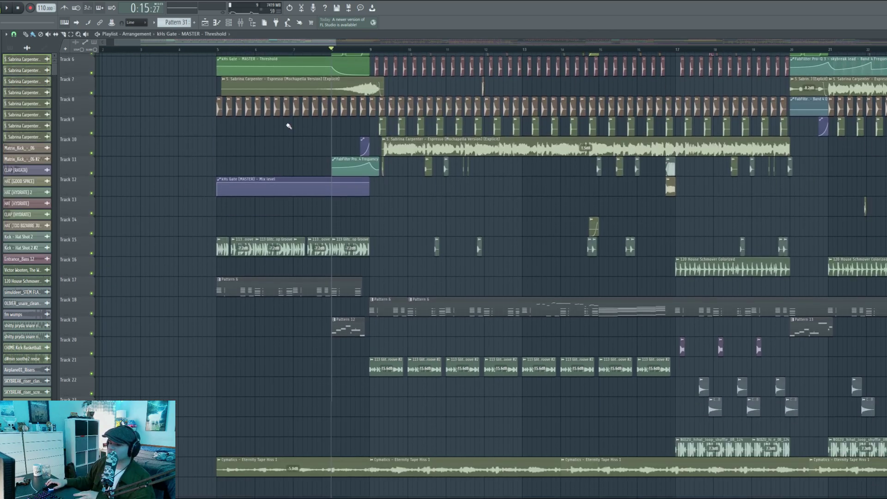
- Open the 113 Glitch Hop Groove clip's channel settings and its mixer track, and preview the original sample
scroll(289, 126, "down", 3)
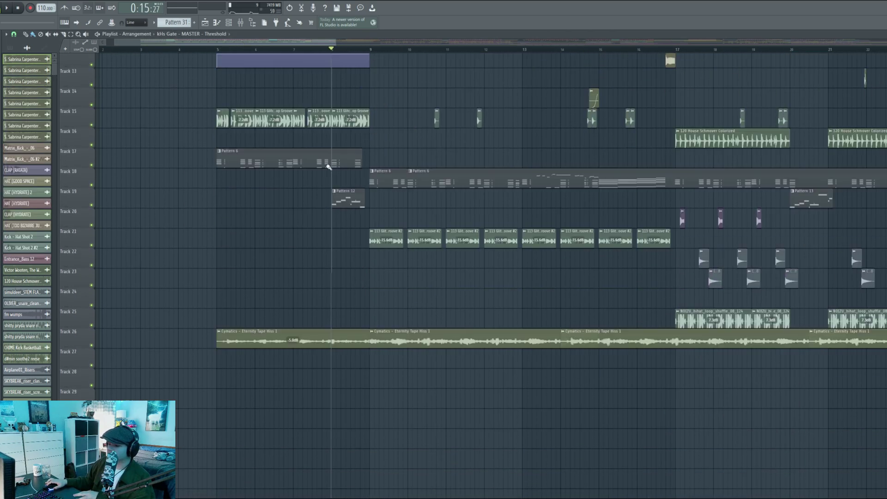
scroll(289, 127, "up", 6)
scroll(367, 49, "up", 4)
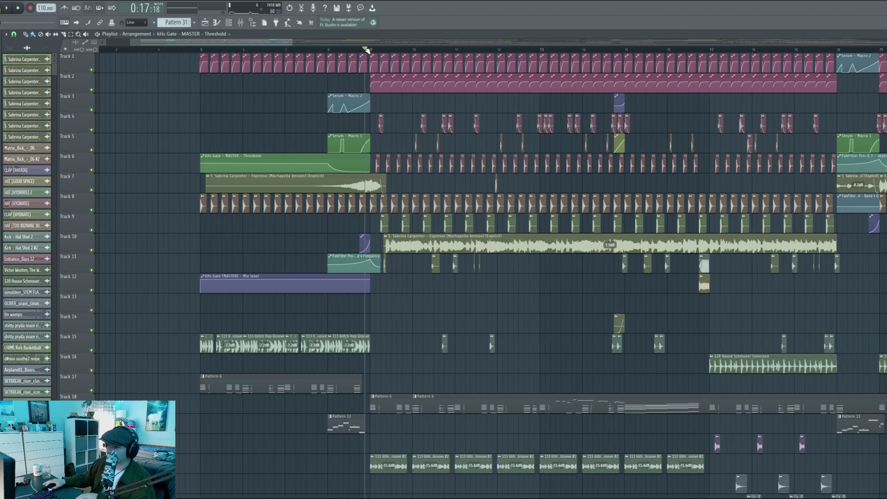
scroll(380, 276, "down", 1)
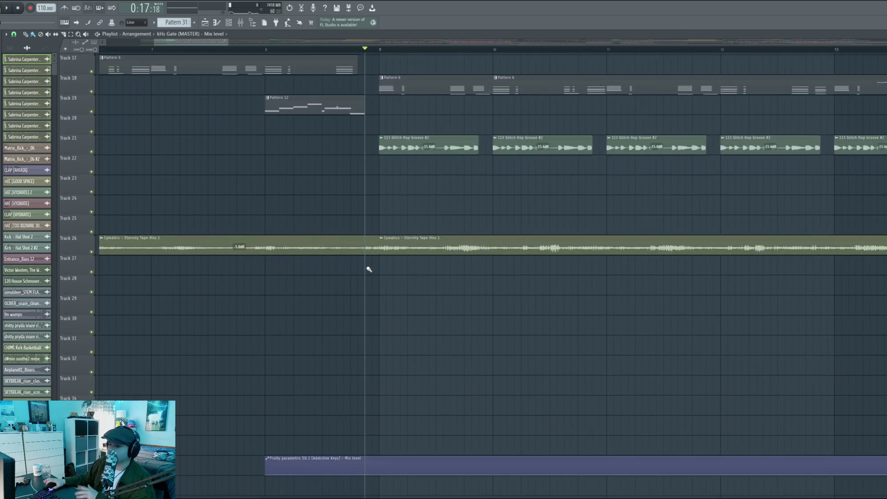
double_click(253, 222)
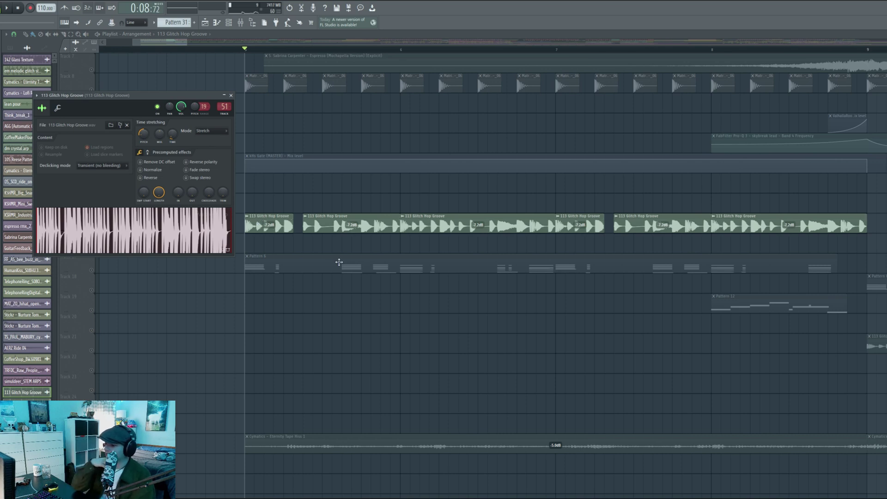
key("F9")
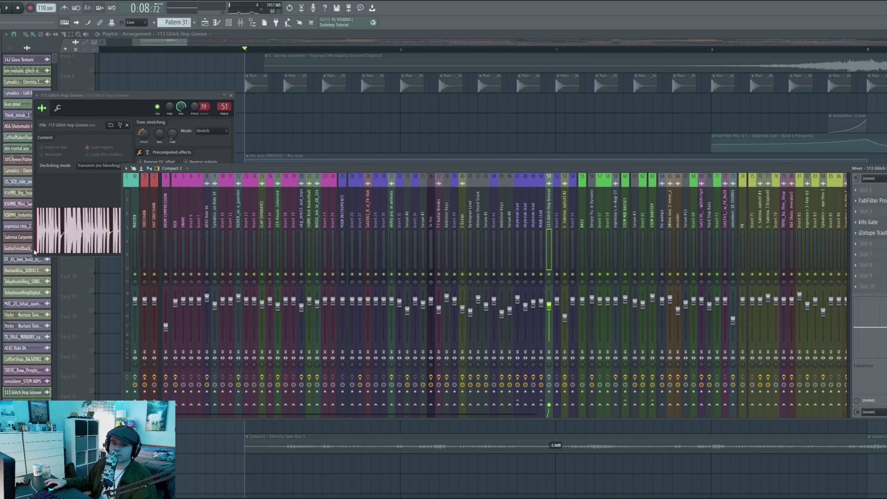
left_click(54, 228)
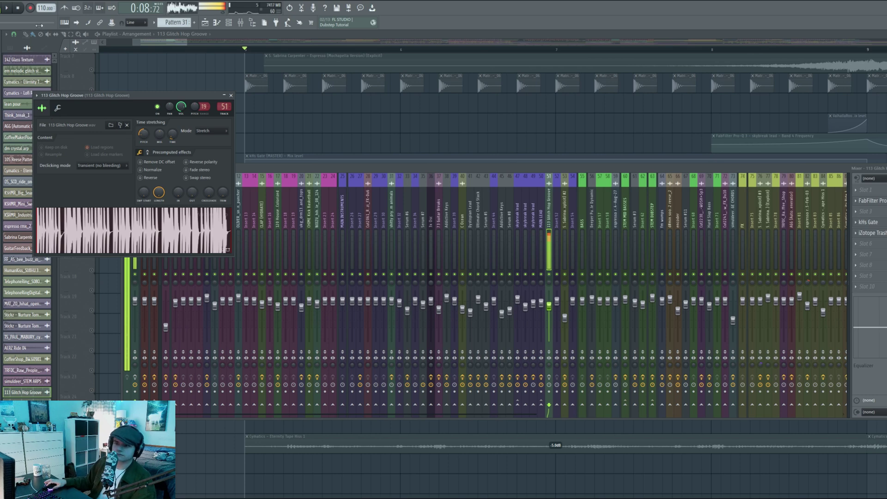
left_click(19, 9)
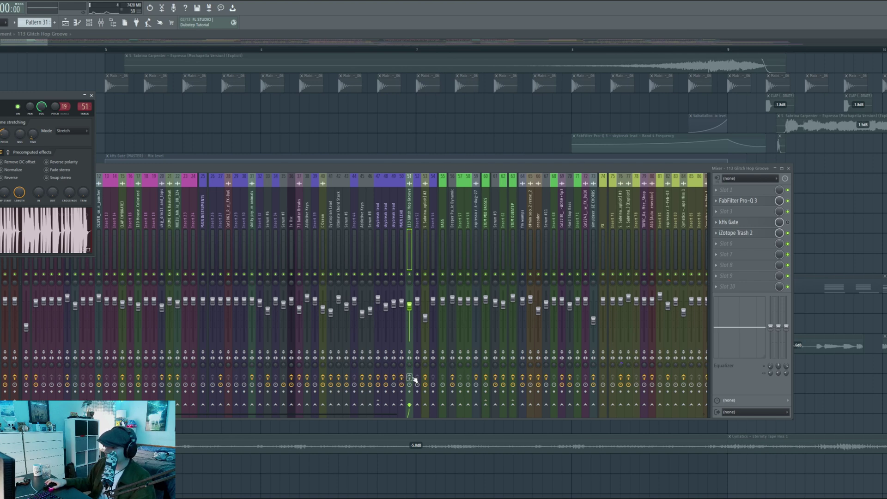
- Play the arrangement from bar 5 and examine the Glitch Hop Groove track's kHs Gate and iZotope Trash 2 effects
left_click(105, 50)
scroll(106, 51, "up", 2)
key("space")
key("F9")
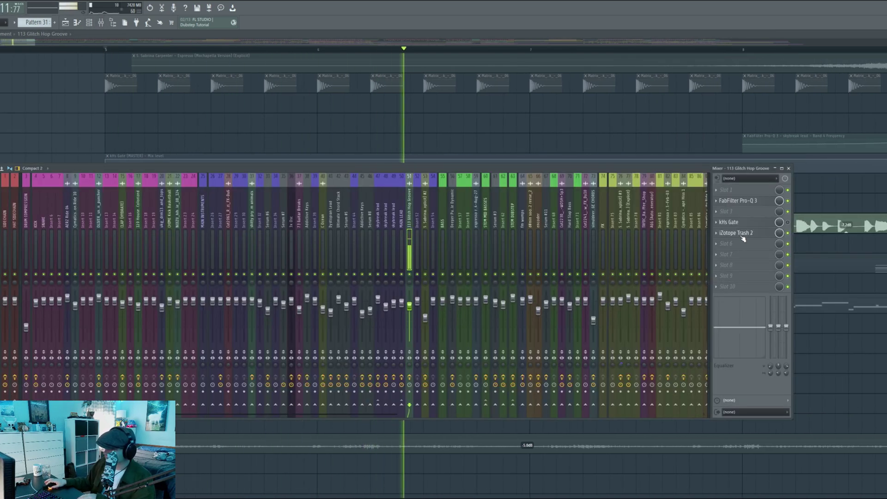
right_click(44, 118)
key("space")
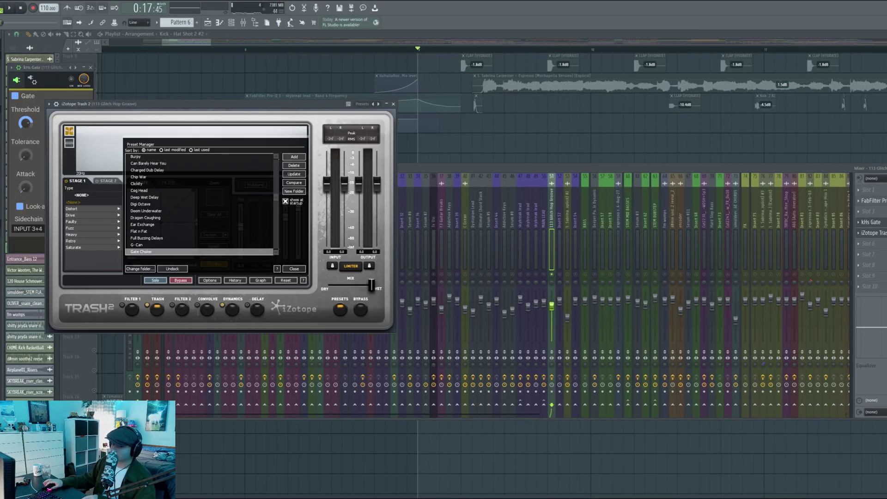
- Audition the Trash 2 presets Charged Dub Delay, Deep Wet Delay and Gutter Punk on the glitch hop groove
key("space")
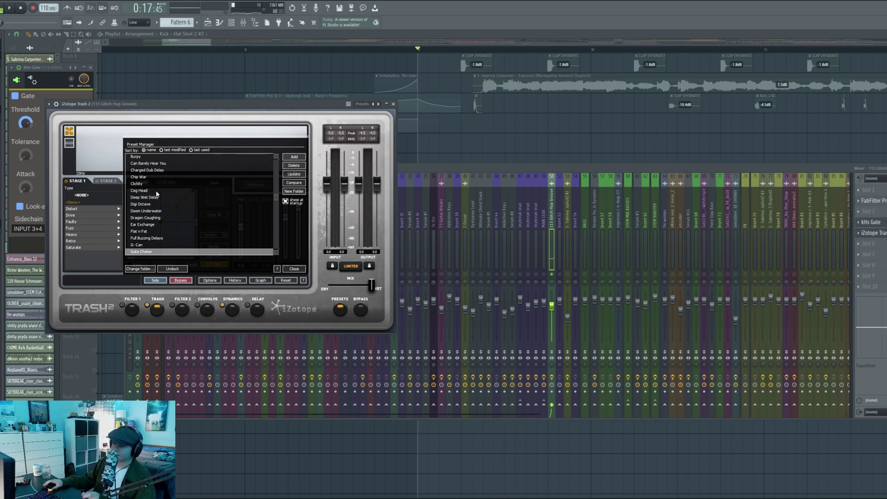
scroll(156, 204, "up", 2)
key("space")
scroll(156, 204, "down", 1)
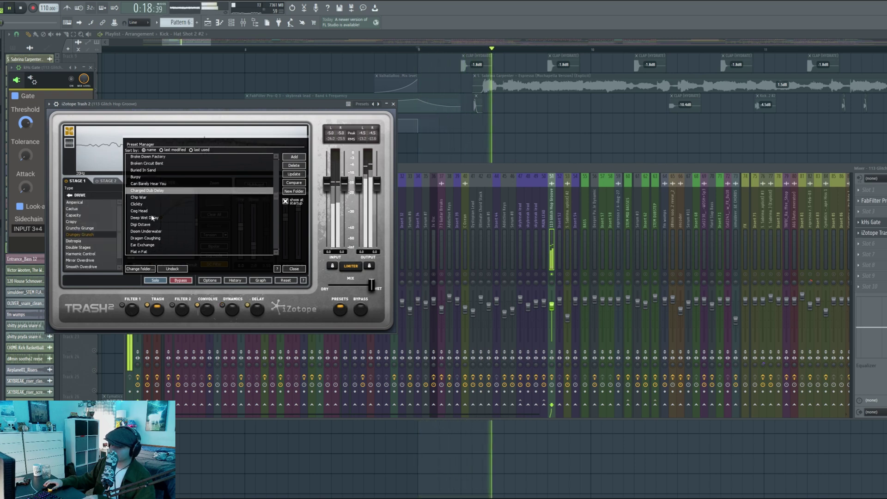
left_click(152, 218)
scroll(152, 218, "down", 2)
scroll(152, 231, "down", 1)
left_click(152, 239)
scroll(153, 239, "down", 2)
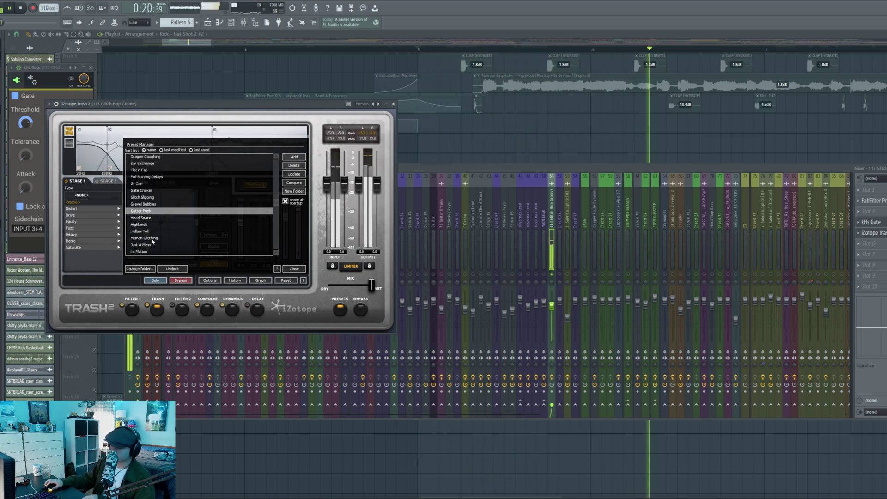
- Audition the Trash 2 presets Human Glitching, Loose Screws, Loose Metal, Malfunction and Meower during playback
left_click(152, 239)
scroll(152, 240, "down", 2)
left_click(153, 231)
scroll(155, 217, "down", 3)
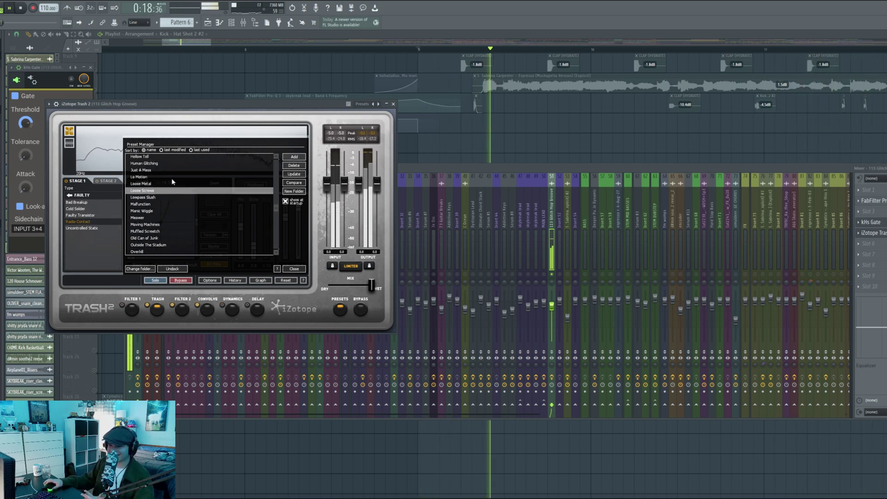
left_click(166, 184)
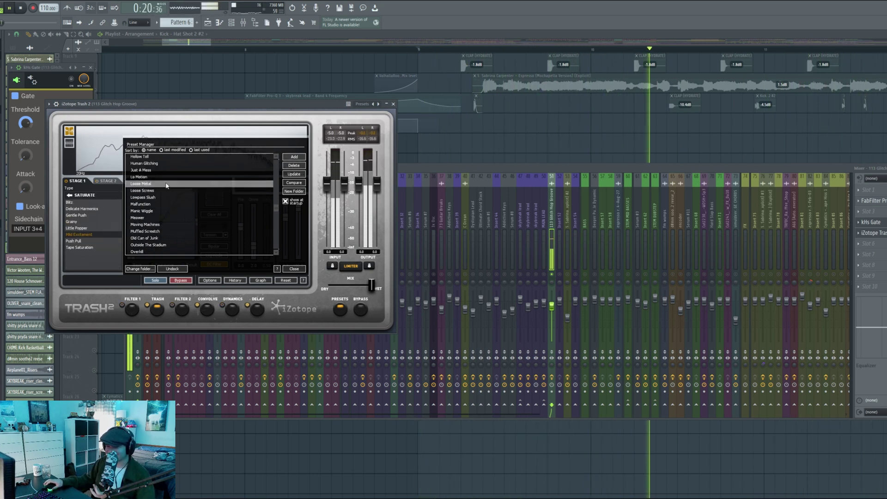
left_click(181, 207)
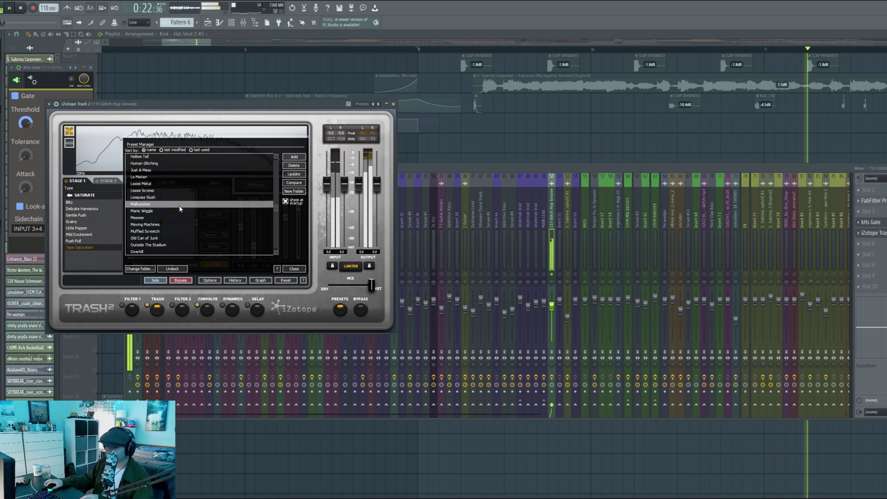
left_click(174, 218)
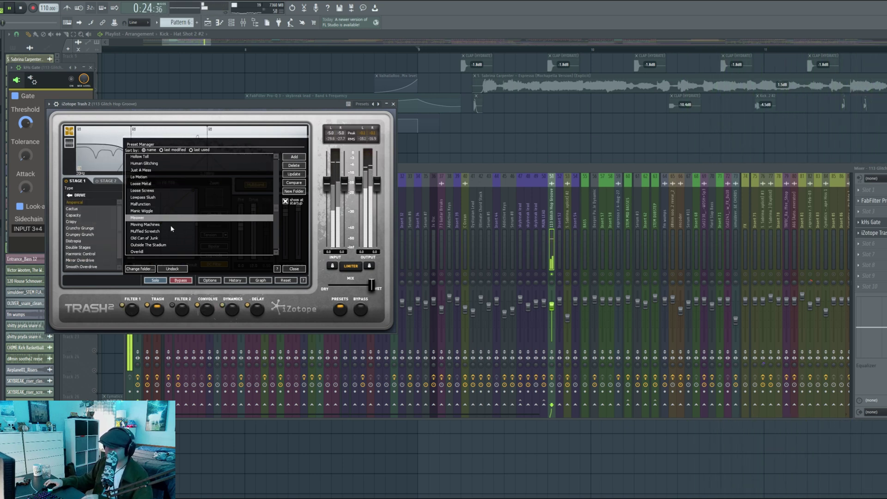
- Restart playback and audition Muffled Scratch and further Trash 2 presets down to the one just above Shorting Out
key("space")
key("space")
scroll(166, 233, "down", 2)
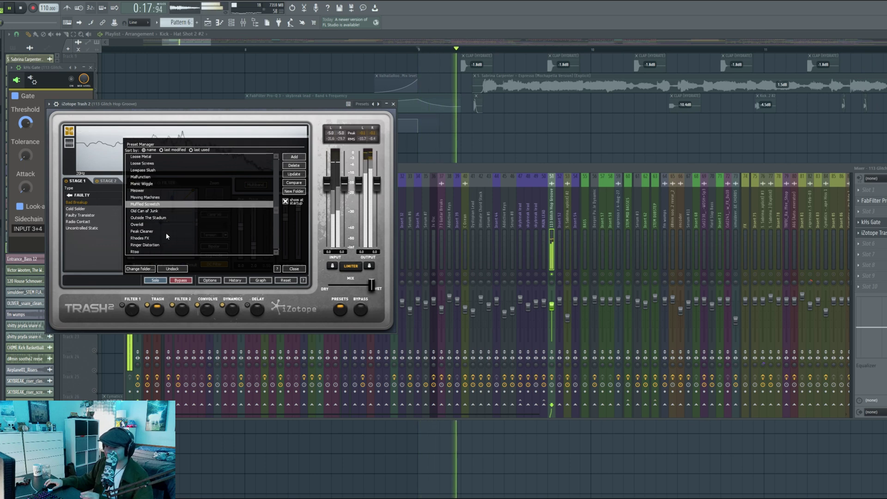
left_click(167, 233)
scroll(166, 234, "down", 3)
scroll(167, 224, "down", 8)
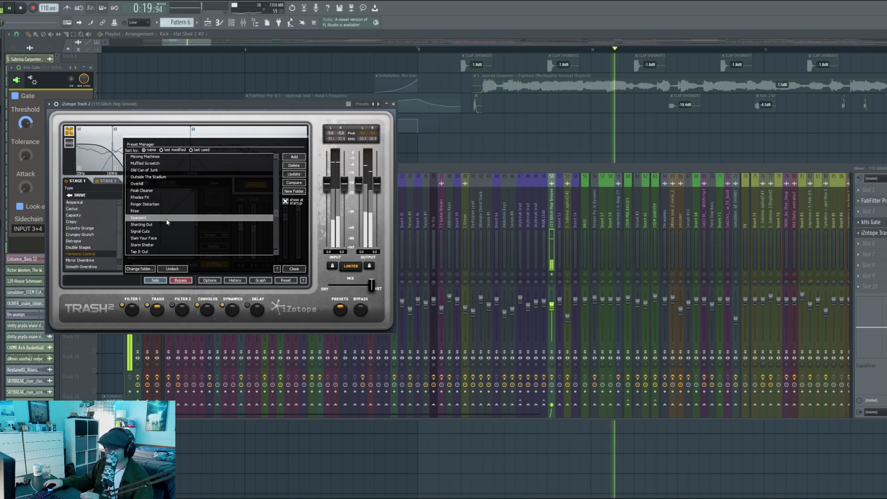
- Load the Loose Screws preset in Trash 2 and play the glitch hop groove through it
scroll(167, 223, "up", 12)
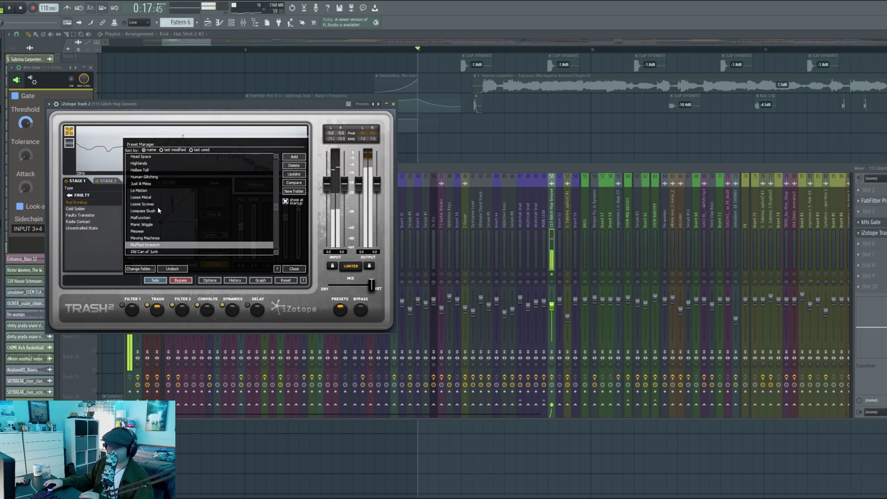
scroll(164, 223, "up", 6)
key("space")
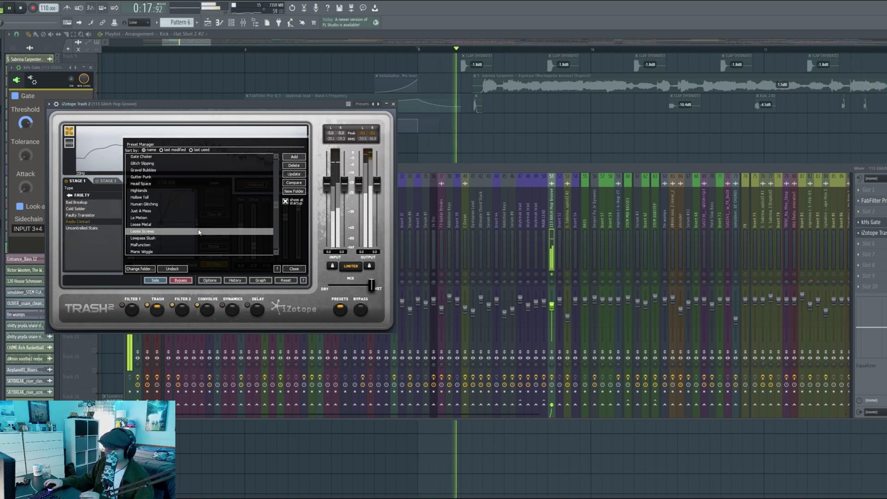
key("space")
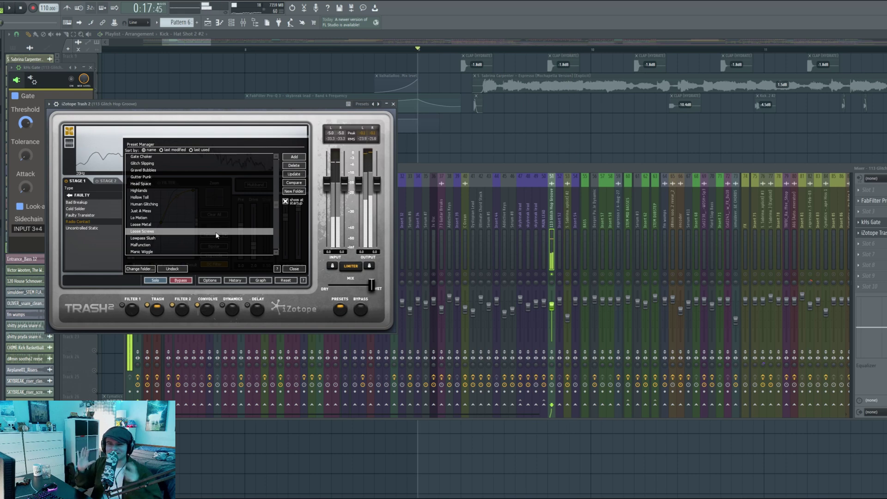
- Bring all playlist tracks back from the soloed glitch hop groove and play the full drop from bar 9
left_click(536, 142)
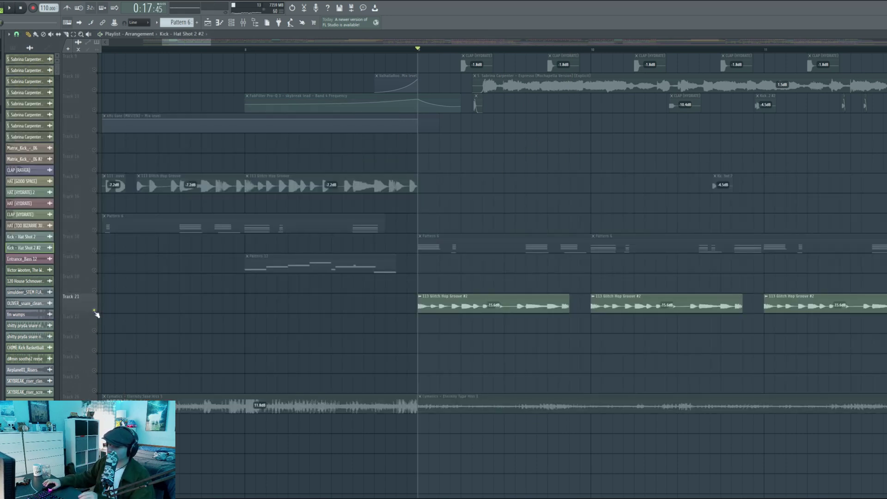
scroll(95, 311, "up", 5)
key("space")
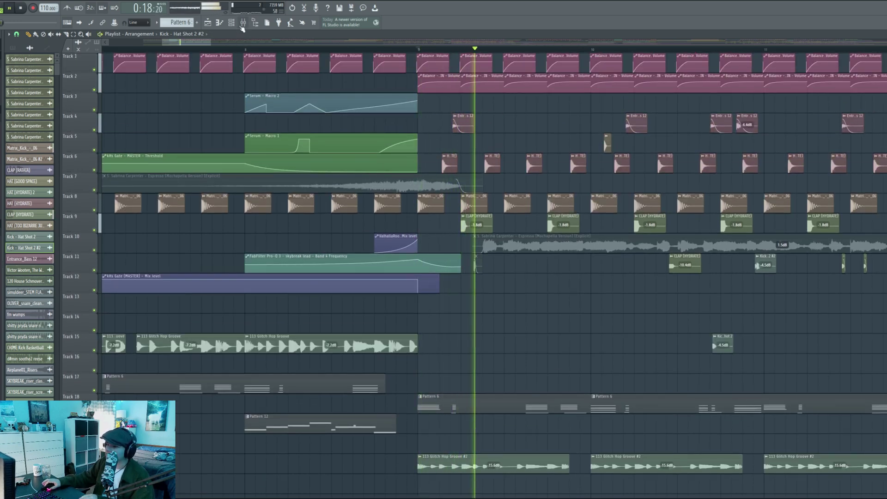
- Load the Gate Choker preset in the glitch hop groove's Trash 2, hear it within the full mix, and stop playback
left_click(243, 22)
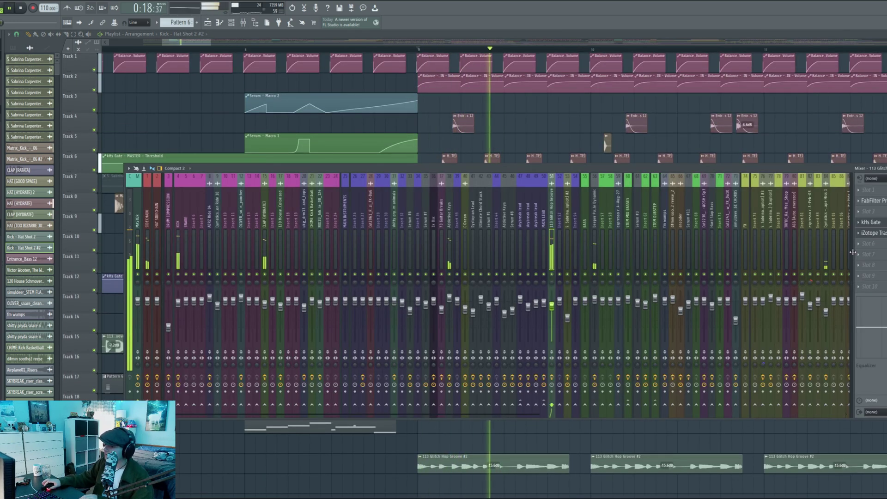
left_click(874, 235)
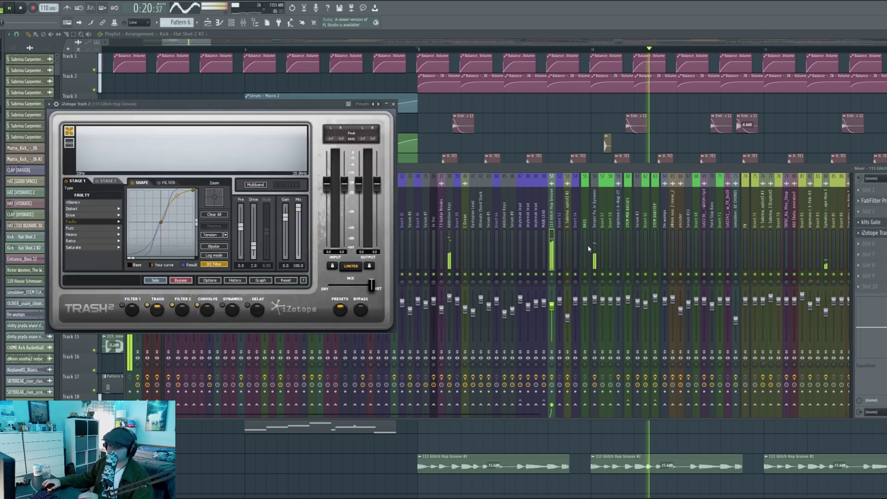
left_click(152, 179)
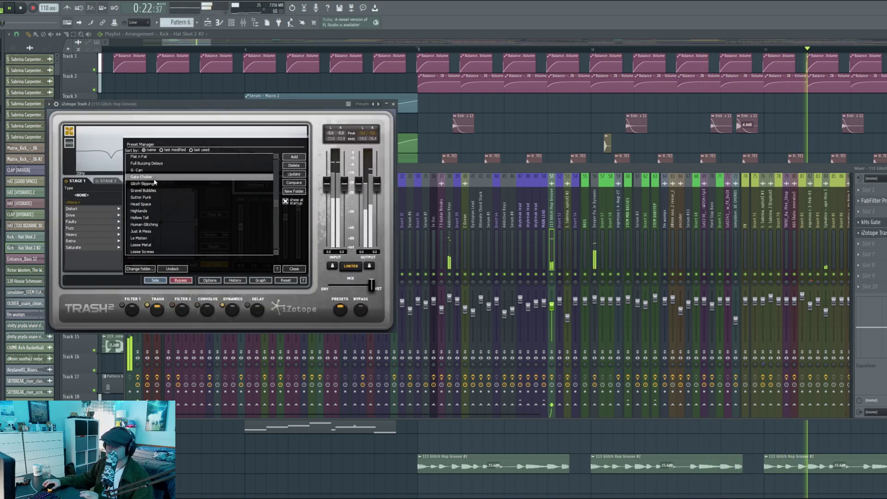
left_click(880, 232)
key("space")
key("F5")
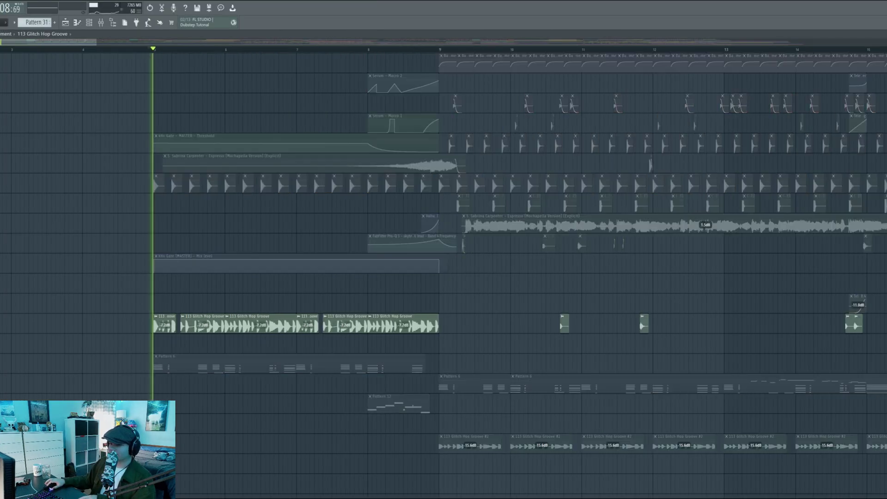
- Play the intro's glitch hop groove on its own, and replay it from bar 5 with the kick track added
scroll(444, 276, "up", 1)
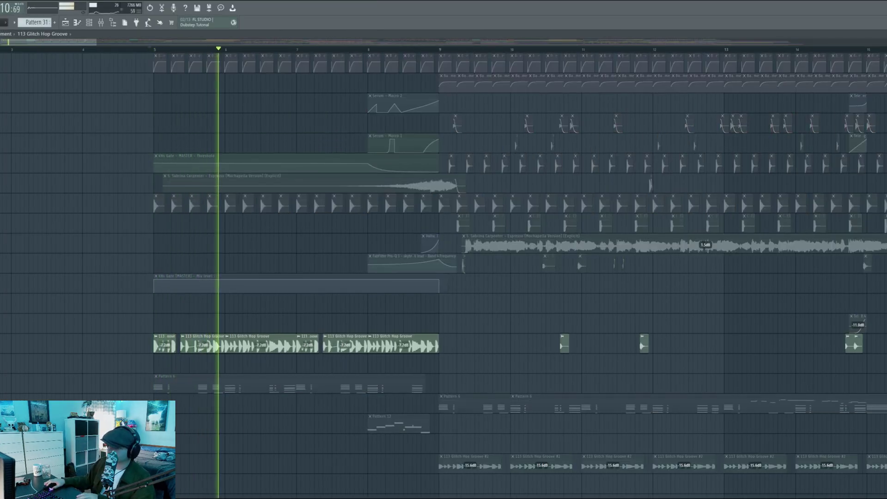
key("space")
scroll(157, 50, "right", 1)
mouse_move(150, 49)
left_mouse_down()
mouse_move(137, 50)
mouse_move(146, 49)
left_mouse_up()
key("space")
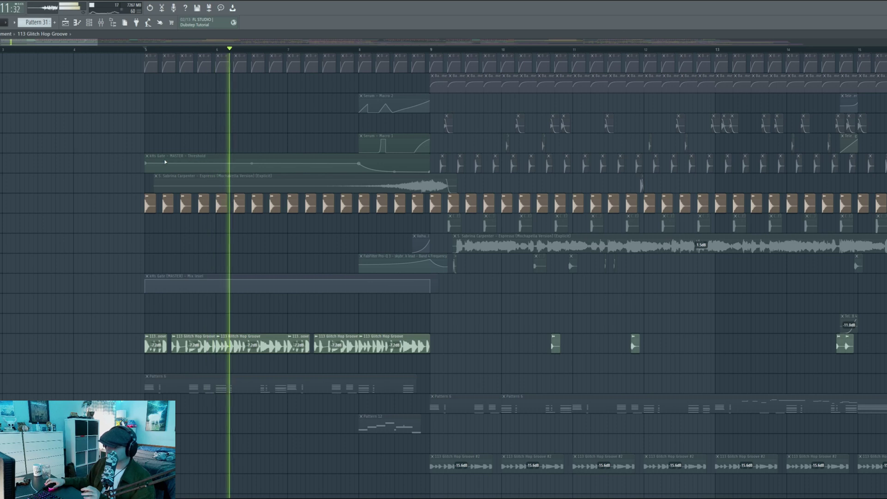
- Bring up the master's effects chain with kHs Gate and replay the intro's groove and kick from bar 5
left_click(101, 23)
key("space")
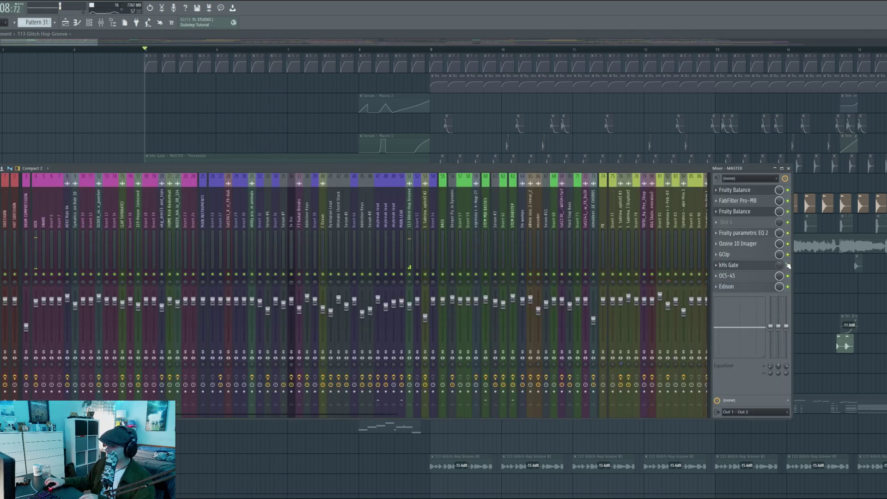
key("space")
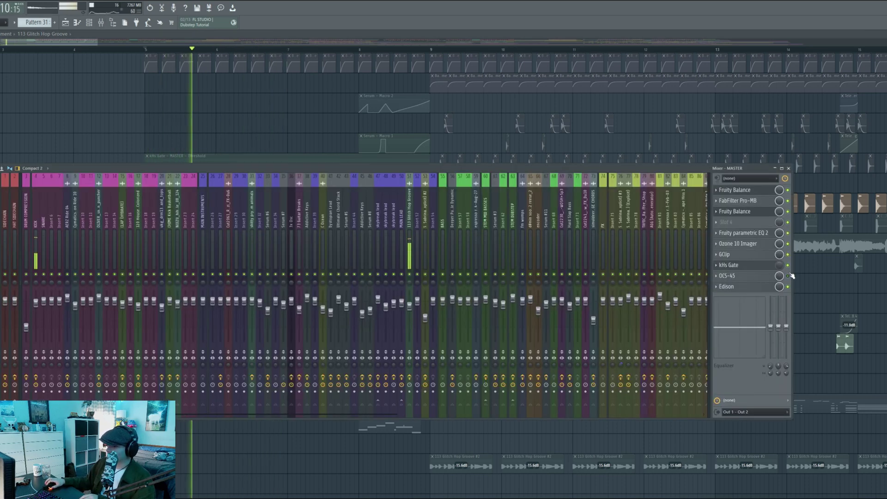
key("F9")
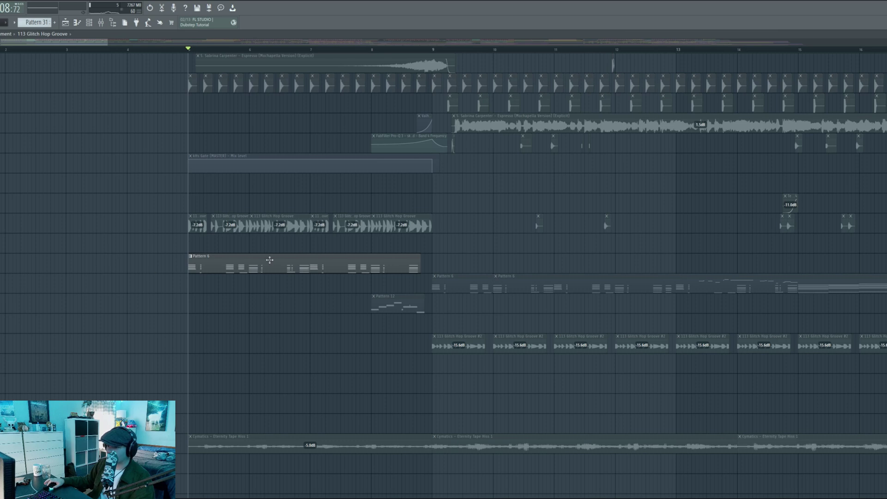
- Open the intro's Pattern 6 clip in the piano roll to show the Felt Piano chords
scroll(270, 260, "down", 3)
left_click(237, 212)
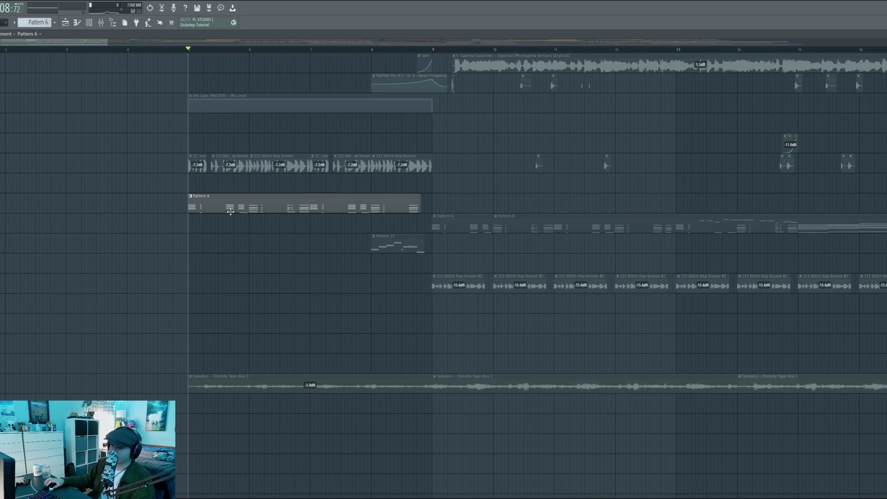
double_click(230, 212)
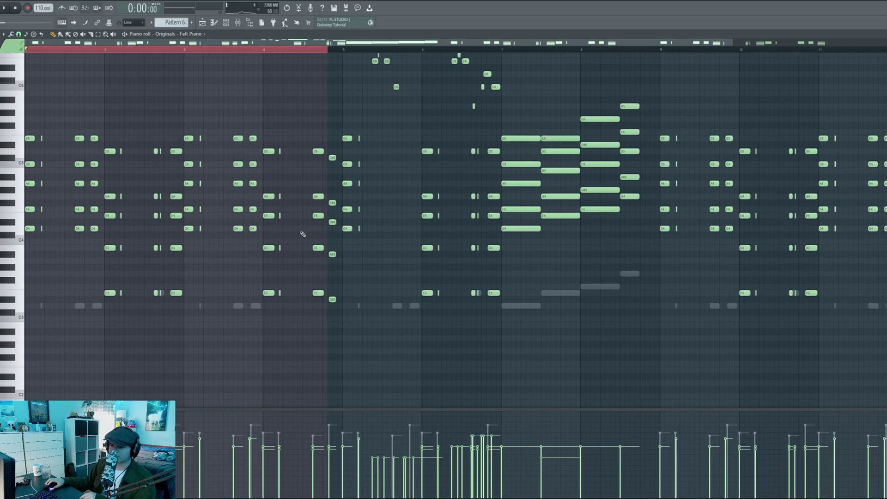
- Play Pattern 6 from its start, checking the master mixer track and following the Felt Piano chords in the piano roll
scroll(204, 149, "up", 2)
key("F9")
key("space")
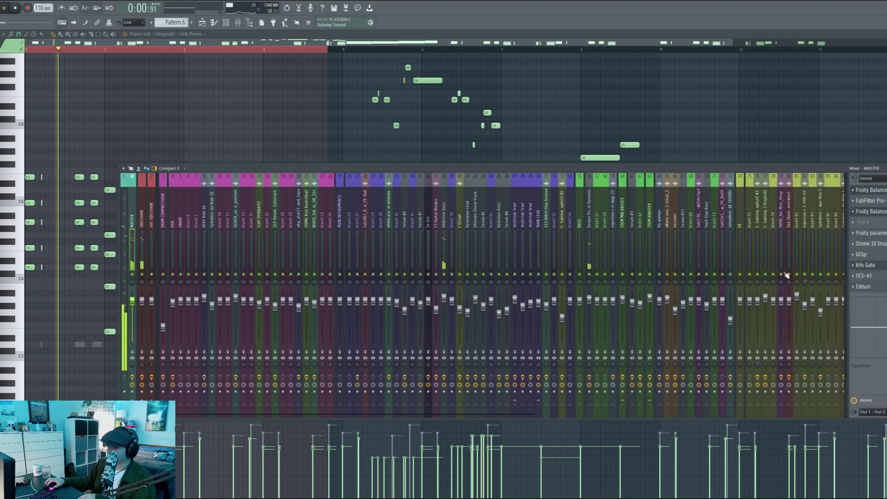
key("F9")
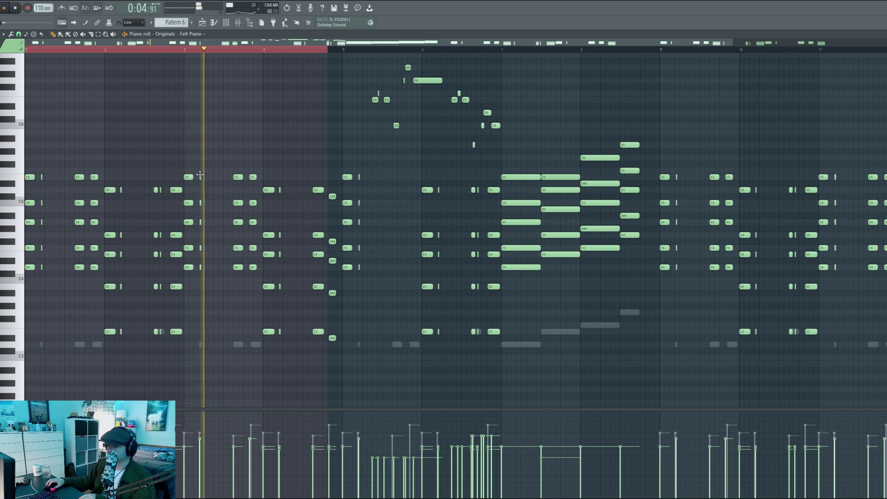
scroll(205, 146, "down", 4)
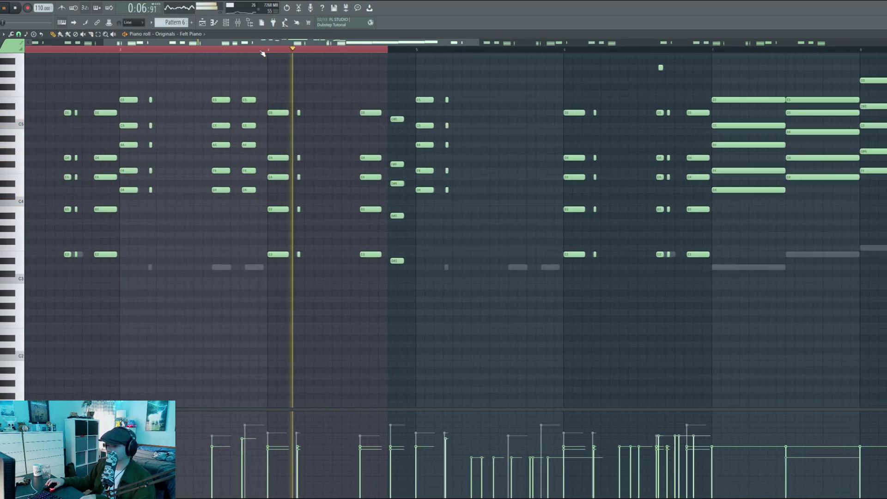
key("space")
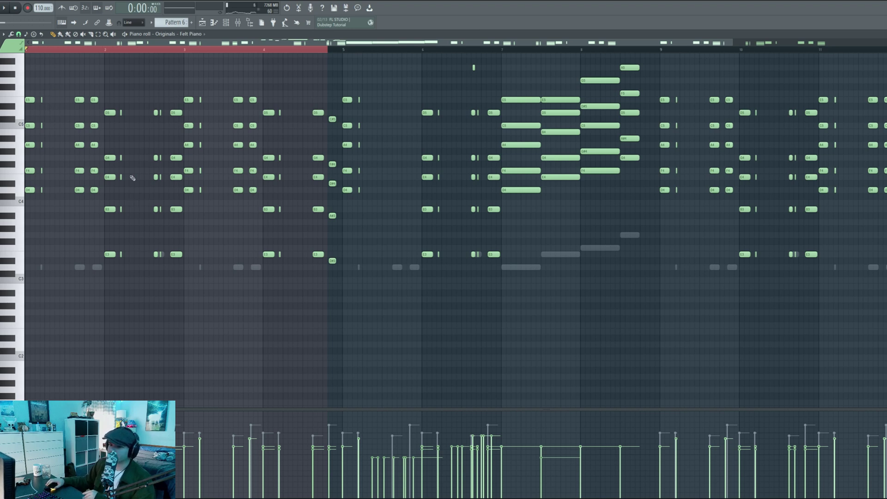
- Show the channel rack and open the Felt Piano instrument to examine its preset and settings
left_click(226, 22)
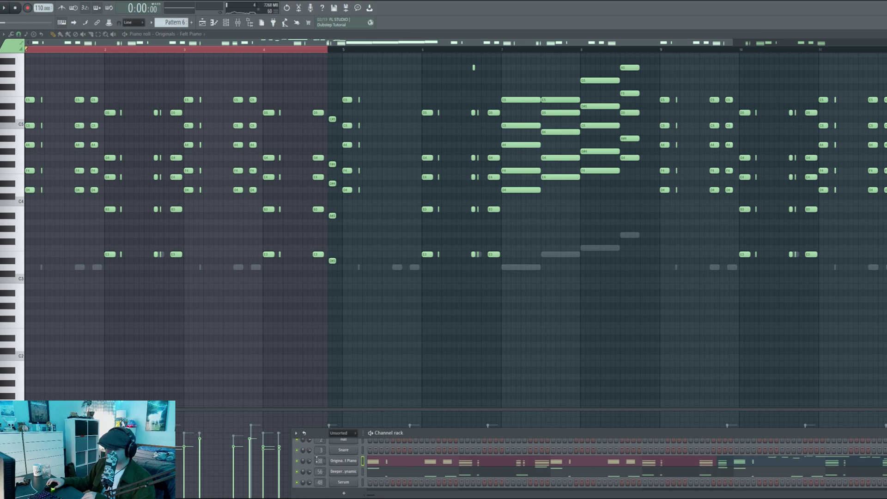
left_click(331, 462)
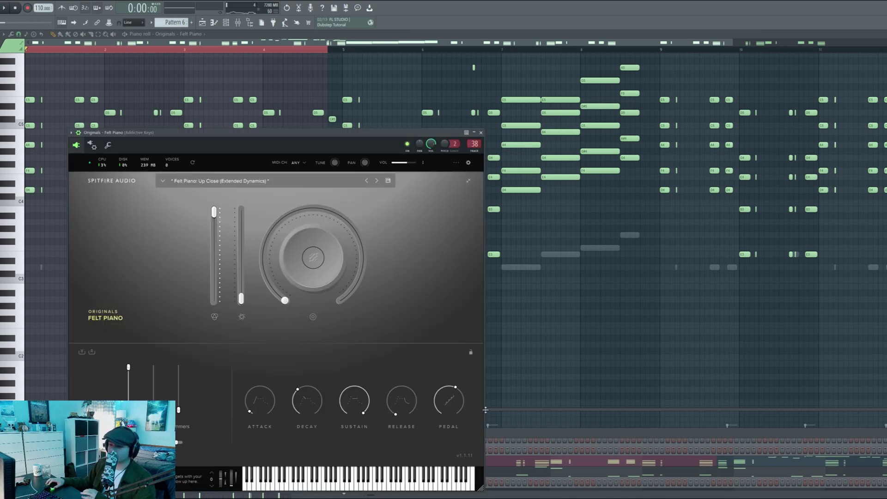
left_click(557, 437)
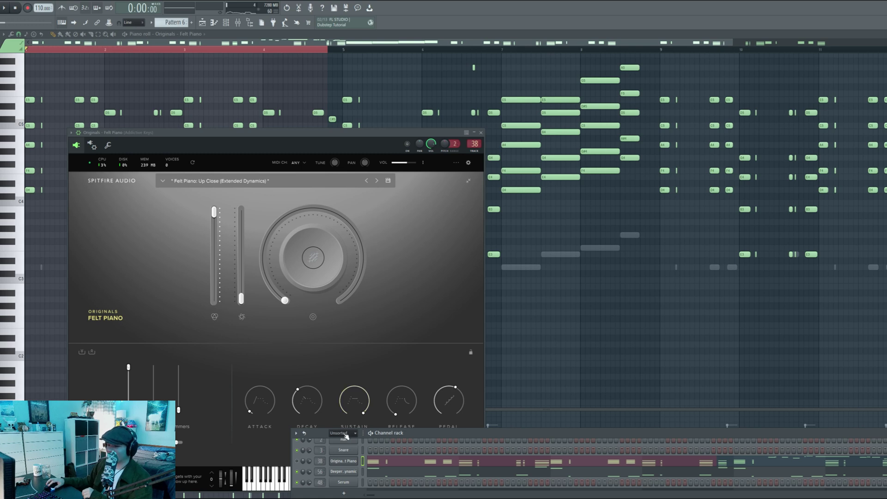
- Inspect the Deeper Purple Dynamic bass preset in FLEX, open its notes in the piano roll and play them
left_click(351, 473)
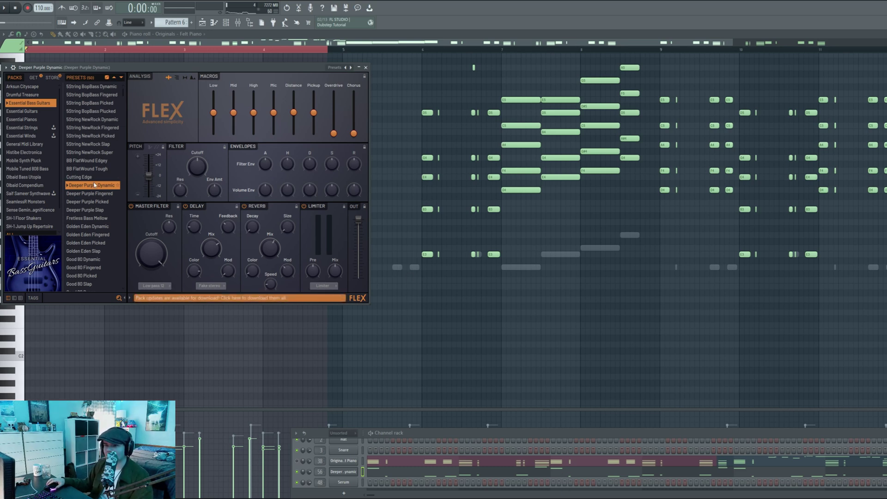
left_click(306, 477)
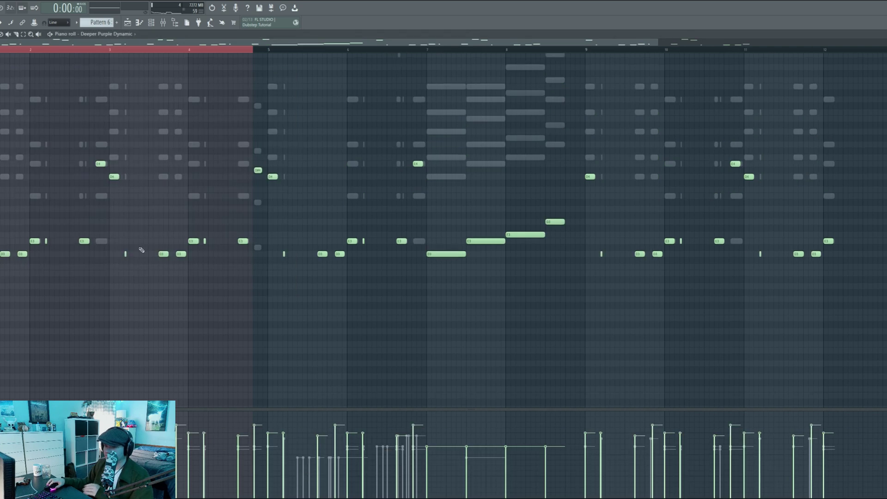
key("space")
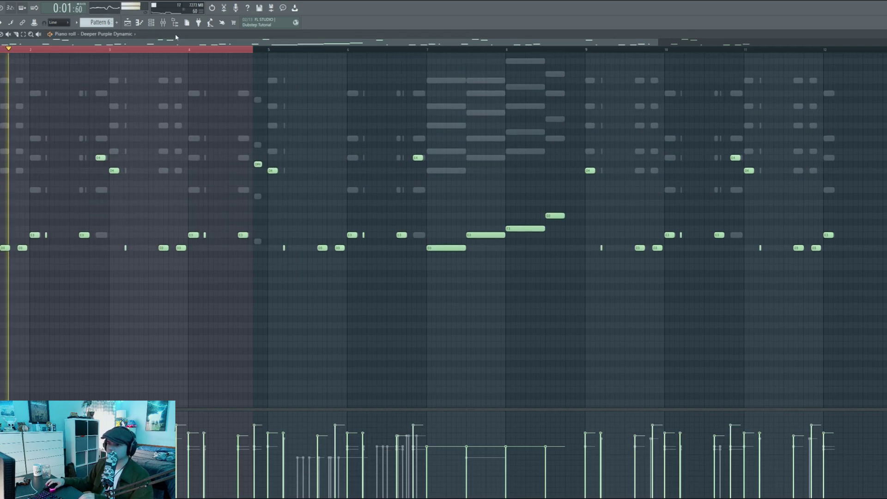
- Show the Deeper Purple Dynamic track in the mixer and play the bass line through its effects chain
key("F9")
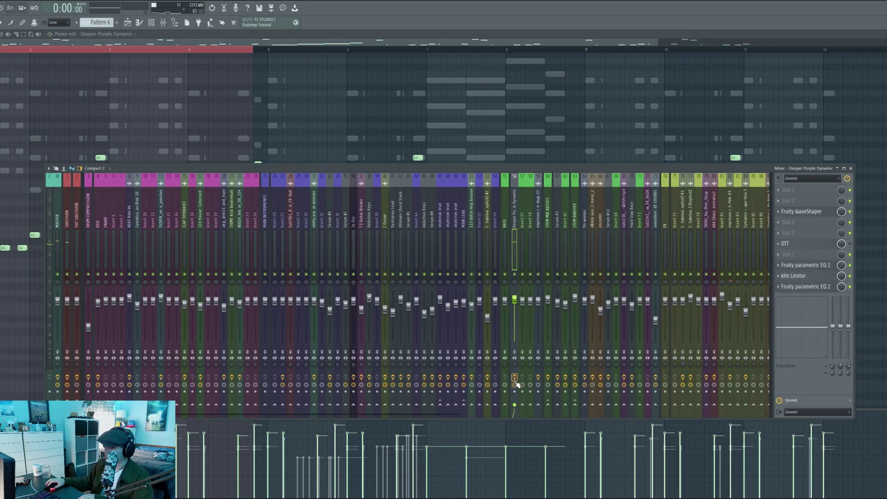
key("space")
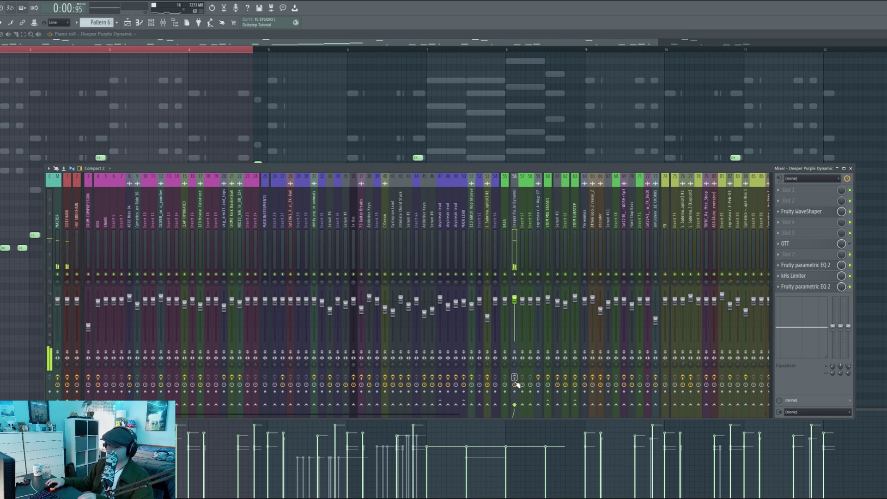
key("space")
- Examine the Fruity WaveShaper and Fruity Parametric EQ 2 settings on the Deeper Purple Dynamic mixer track
left_click(804, 211)
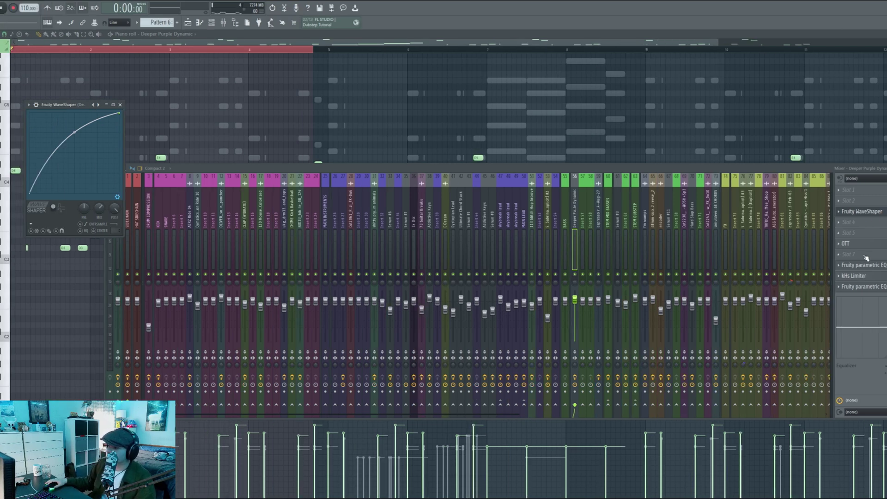
left_click(852, 277)
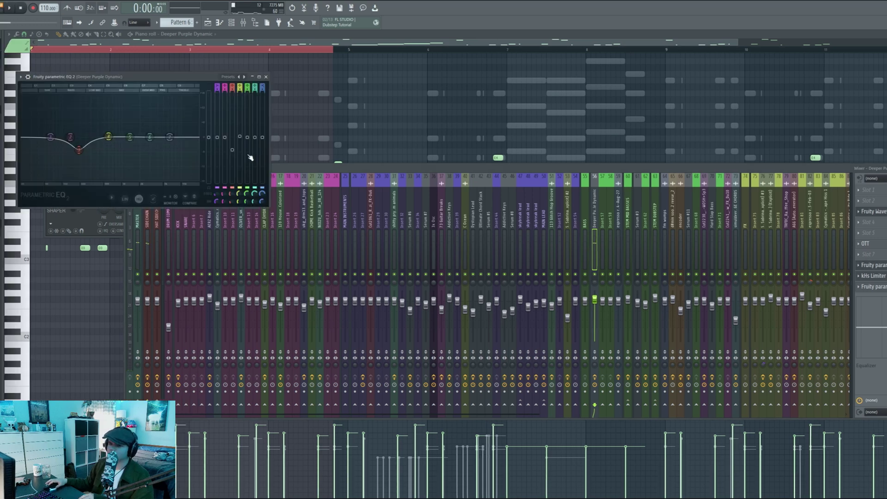
mouse_move(79, 150)
left_mouse_down()
mouse_move(80, 160)
mouse_move(79, 150)
left_mouse_up()
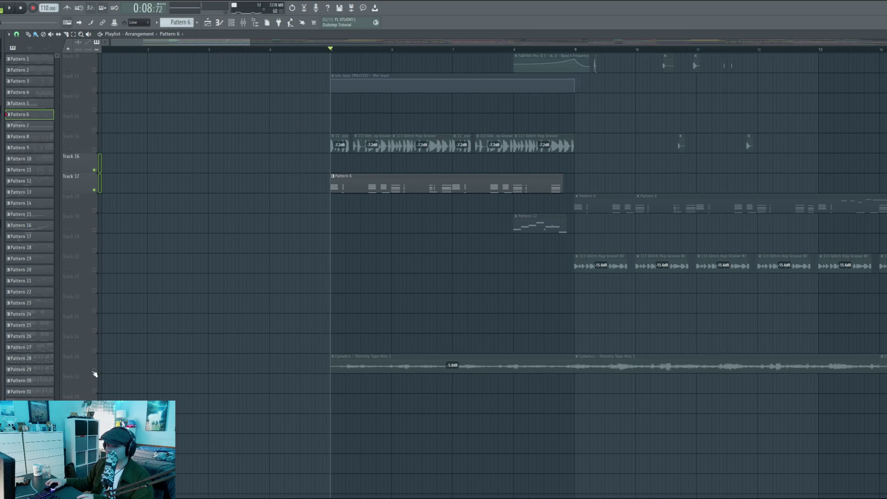
- Unmute the playlist tracks, raise the volume of the intro's Eternity Tape Hiss clip on track 26, and play the result
left_click(93, 367)
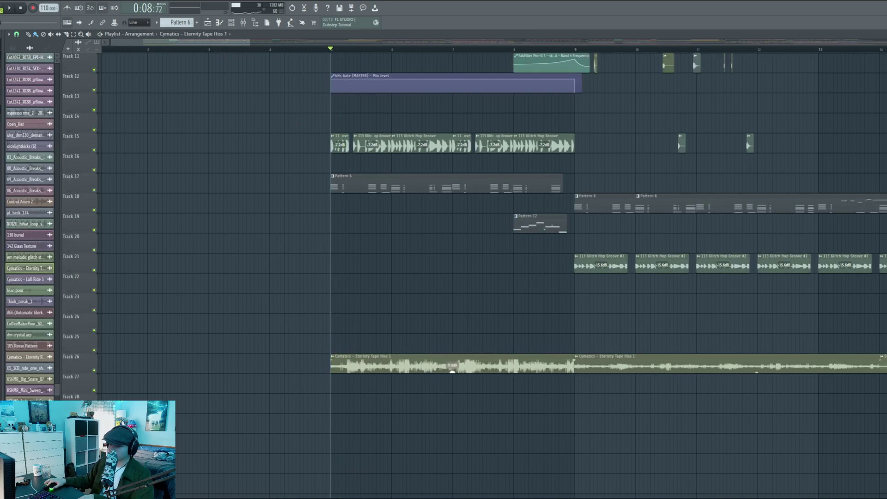
left_click_drag(452, 372, 453, 367)
key("space")
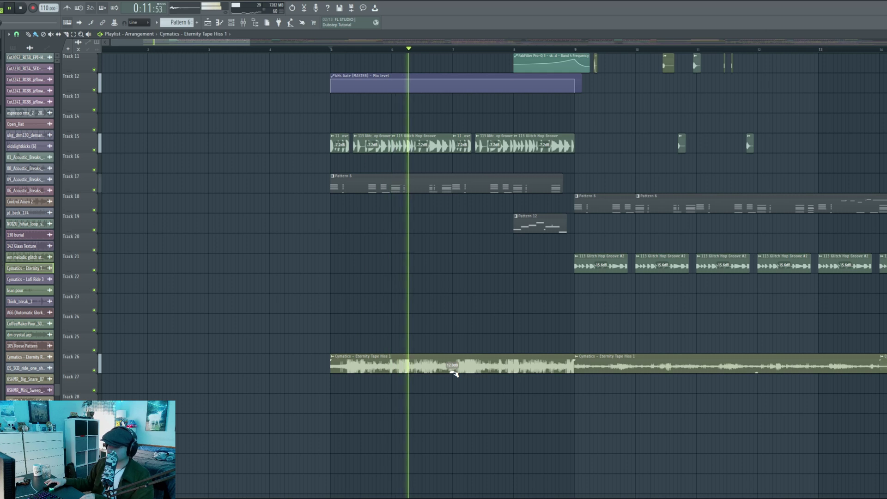
key("space")
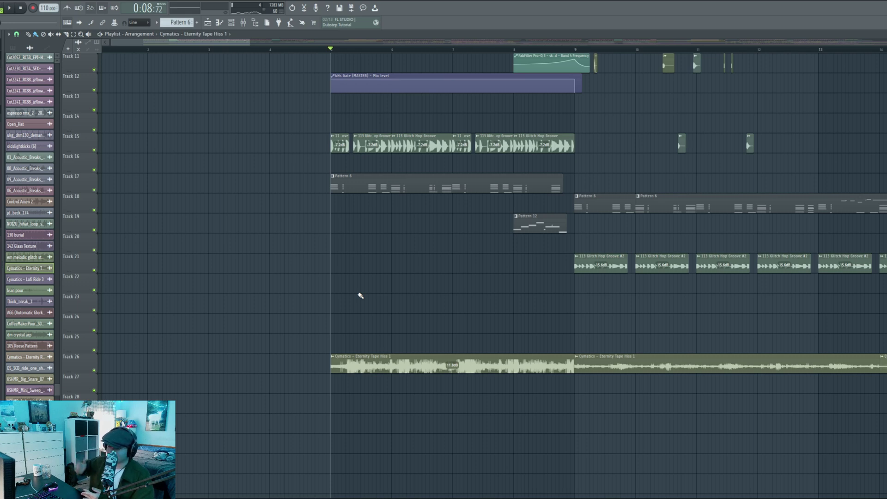
- Place the playhead at the start of bar 9, where the drop begins, and look over the tracks around it
scroll(554, 259, "up", 5)
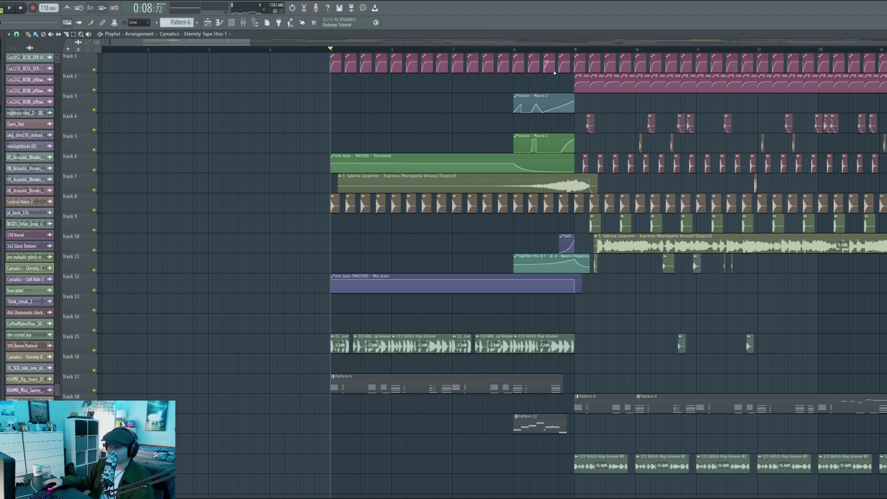
left_click(561, 50)
scroll(560, 49, "up", 3)
scroll(580, 47, "right", 1)
scroll(574, 76, "down", 1)
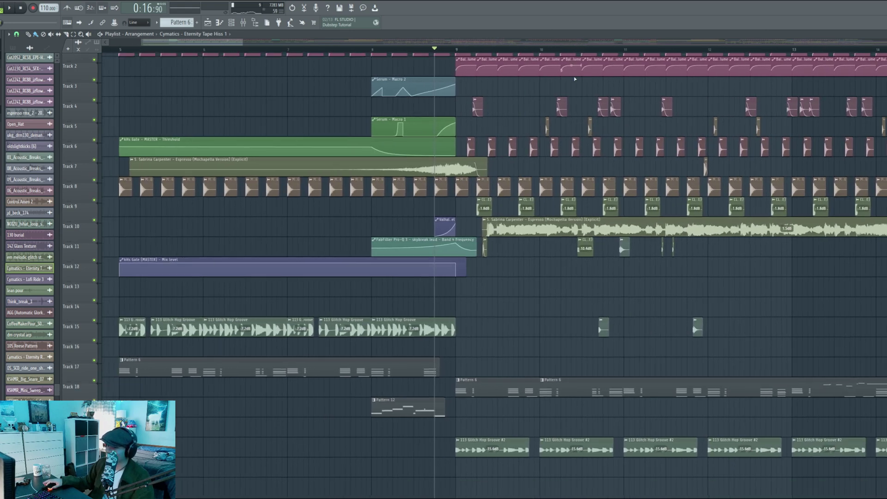
scroll(575, 79, "down", 3)
scroll(508, 69, "up", 1)
left_click(456, 49)
scroll(230, 317, "up", 1)
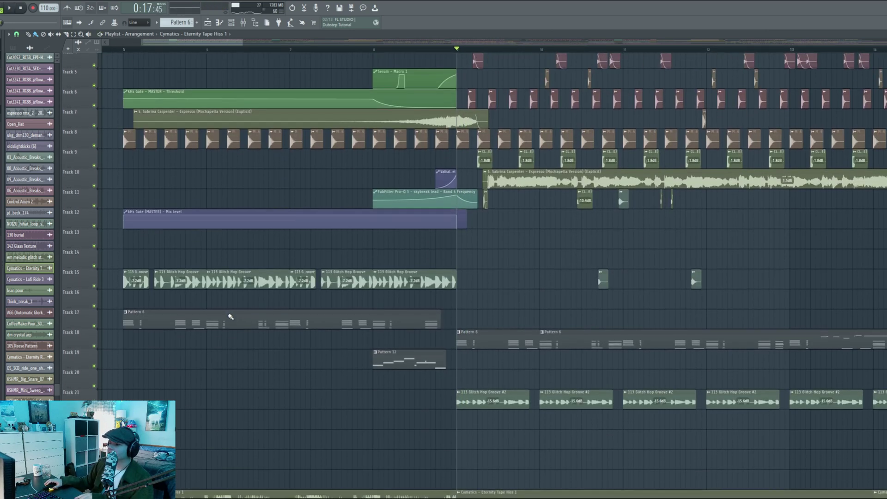
scroll(230, 316, "up", 2)
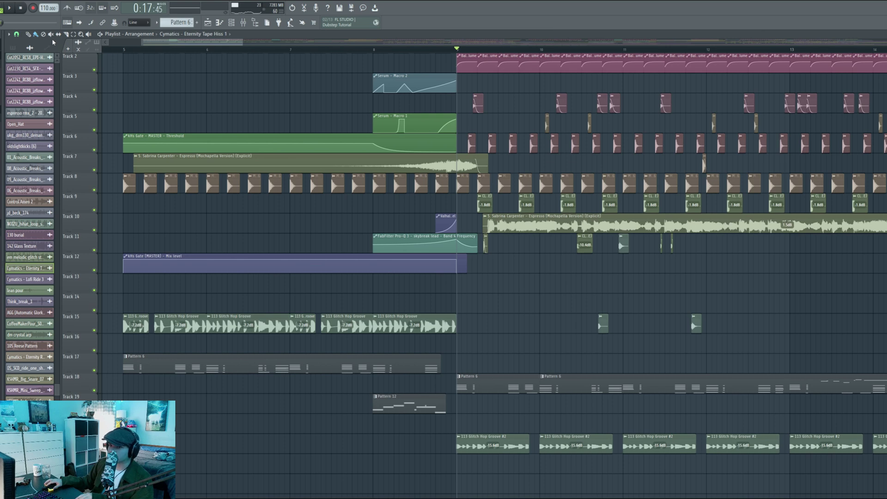
- Mute the Espresso vocal clips on tracks 7, 10 and 11 and play the drop from bar 9 without them
left_click(613, 225)
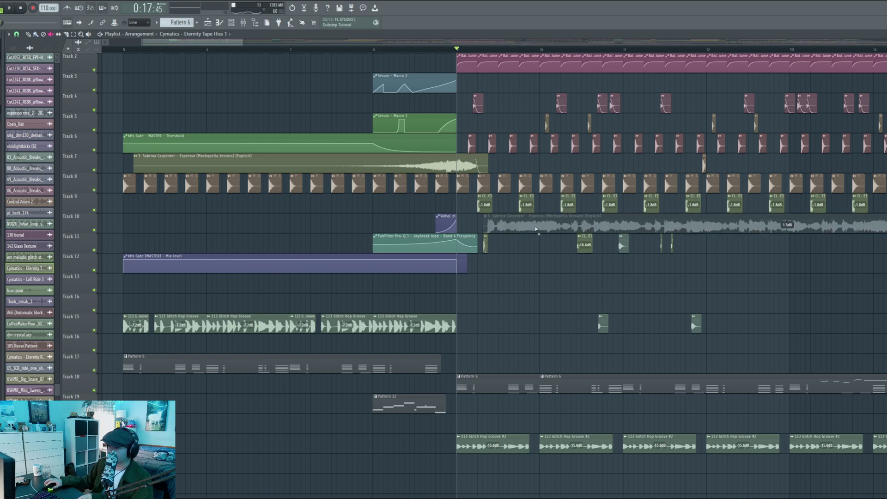
left_click(466, 164)
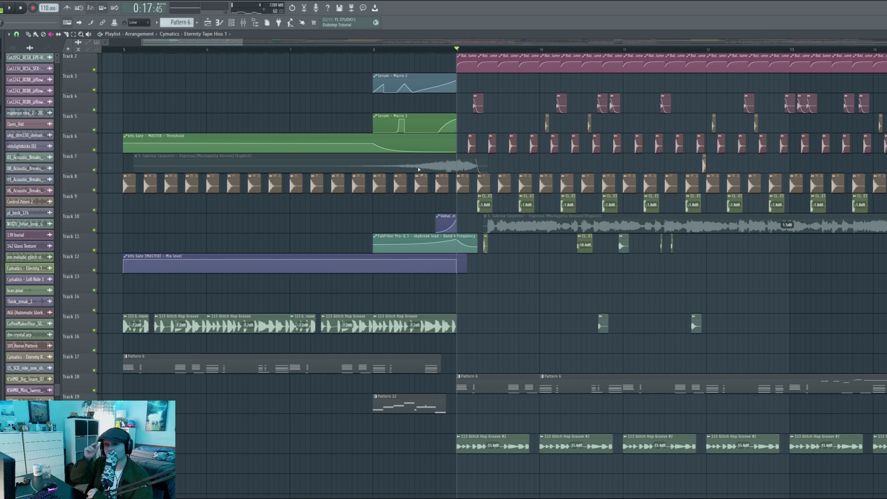
key("space")
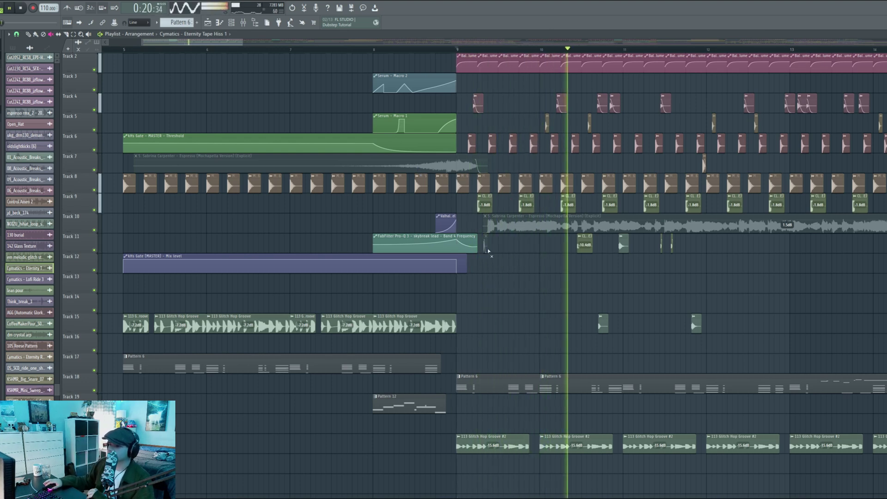
key("space")
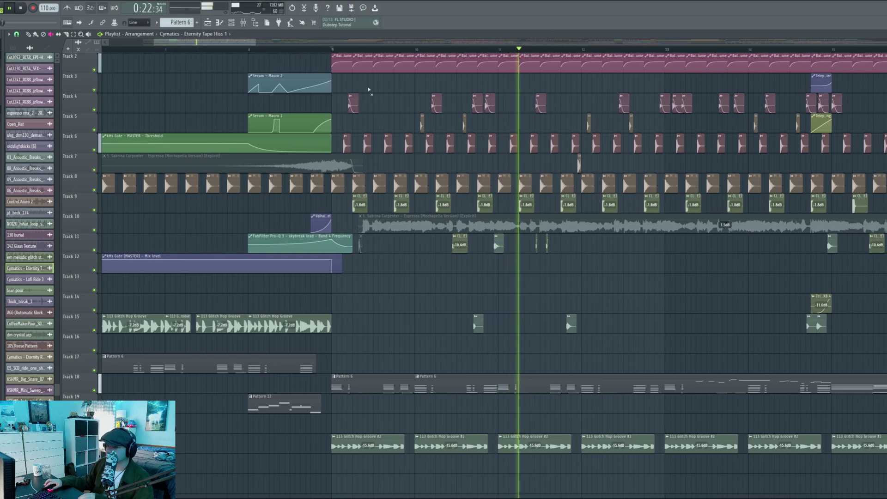
- Inspect the sample settings of the first CLAP (HYDRATE) clip on track 9 in the drop
scroll(136, 74, "down", 1)
scroll(358, 53, "up", 5)
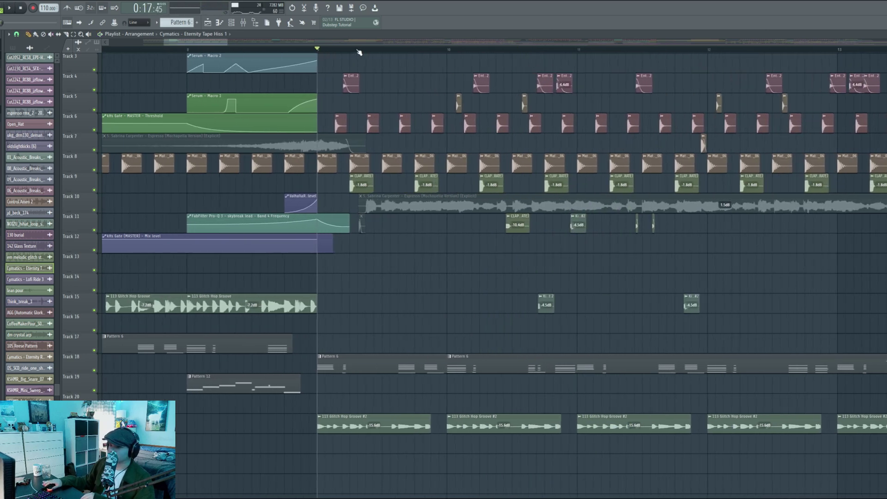
double_click(364, 182)
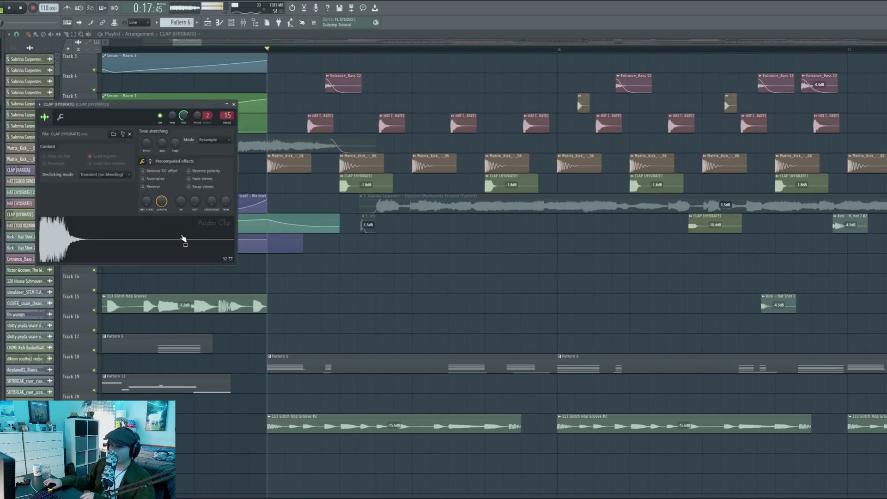
key("Escape")
scroll(453, 305, "up", 2)
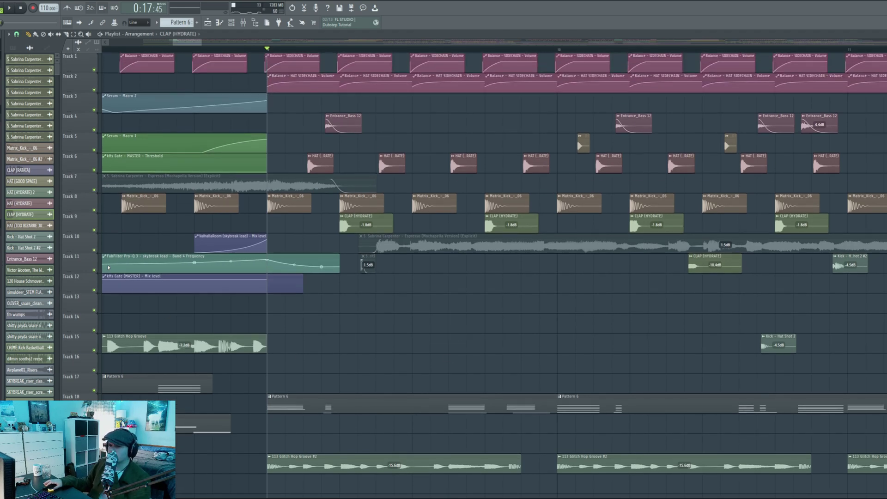
- Solo track 4, play its Entrance_Bass 12 hits through the drop, and unmute the short hat hits on track 5
left_click(94, 129, "ctrl")
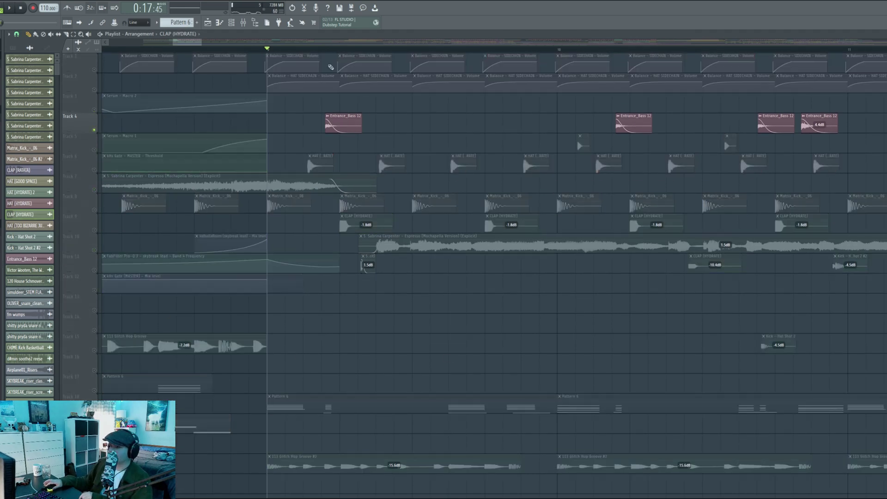
key("space")
scroll(324, 50, "down", 2)
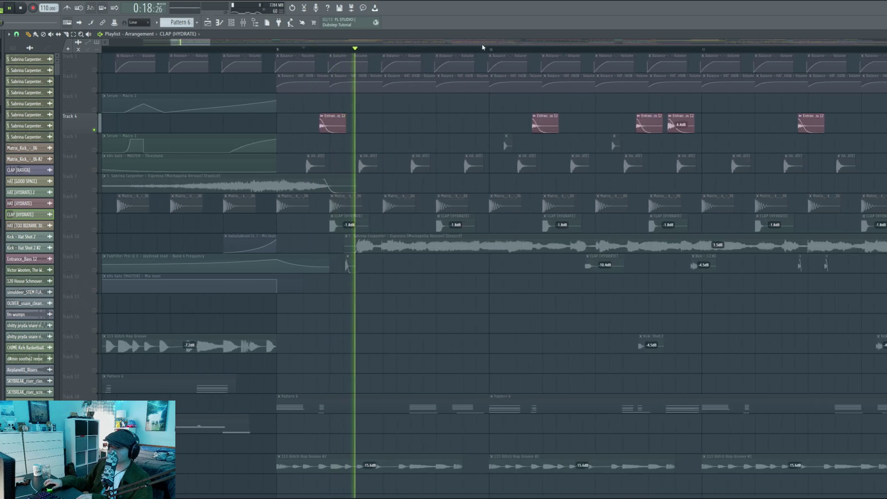
scroll(524, 43, "down", 3)
scroll(520, 50, "up", 1)
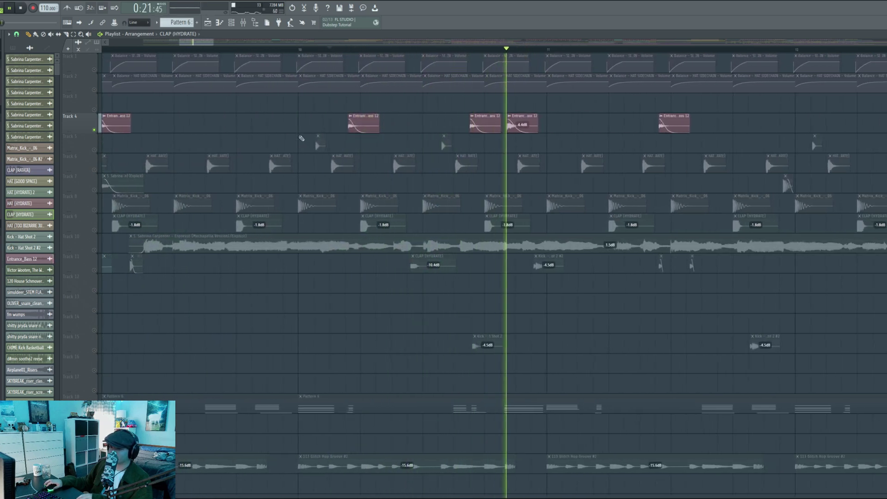
key("space")
left_click(94, 150)
scroll(257, 46, "up", 3)
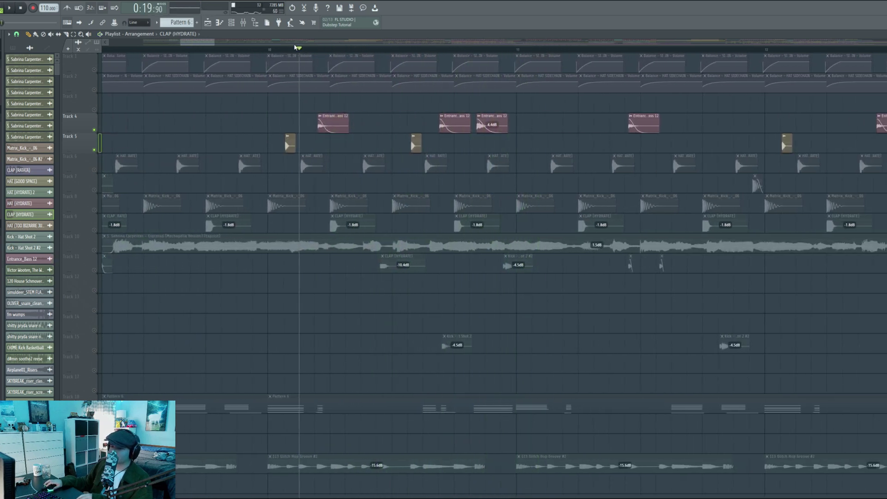
- Solo track 6 and pick its HAT (HYDRATE) clip as the sample for placing
right_click(95, 170)
scroll(267, 49, "up", 3)
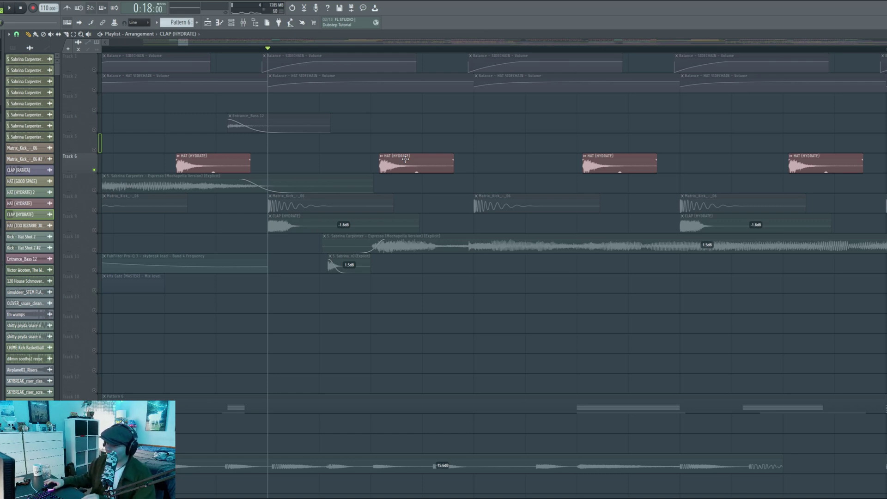
left_click(409, 164)
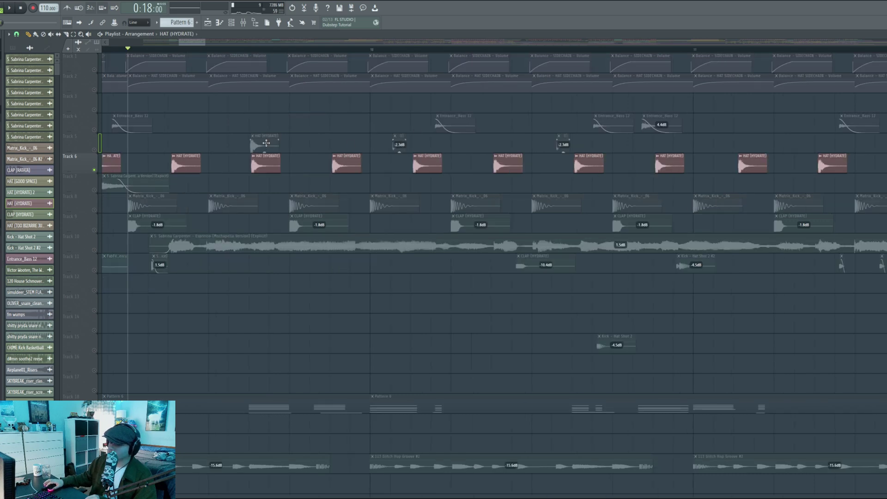
- Remove one hat from track 6 in bar 9 and place four HAT (HYDRATE) clips exactly on the grid on track 5
right_click(266, 143)
right_click(265, 162)
left_click(166, 141)
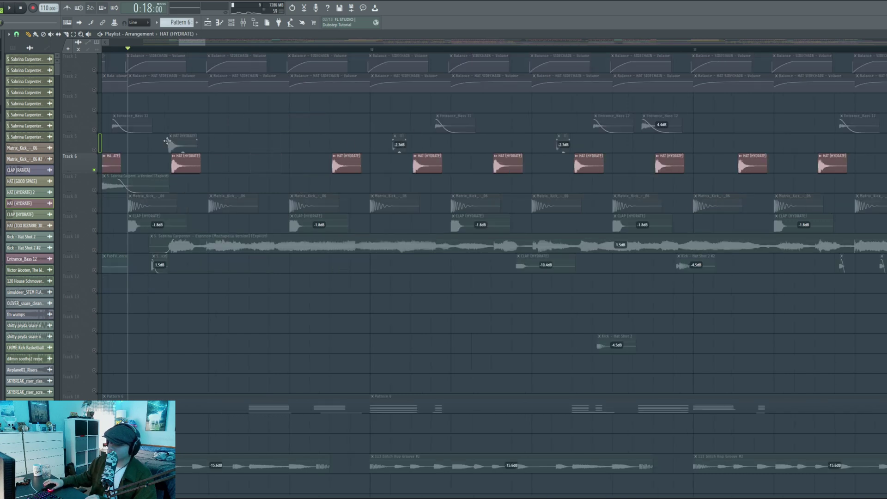
left_click(252, 144)
left_click(331, 144)
left_click_drag(425, 143, 412, 143)
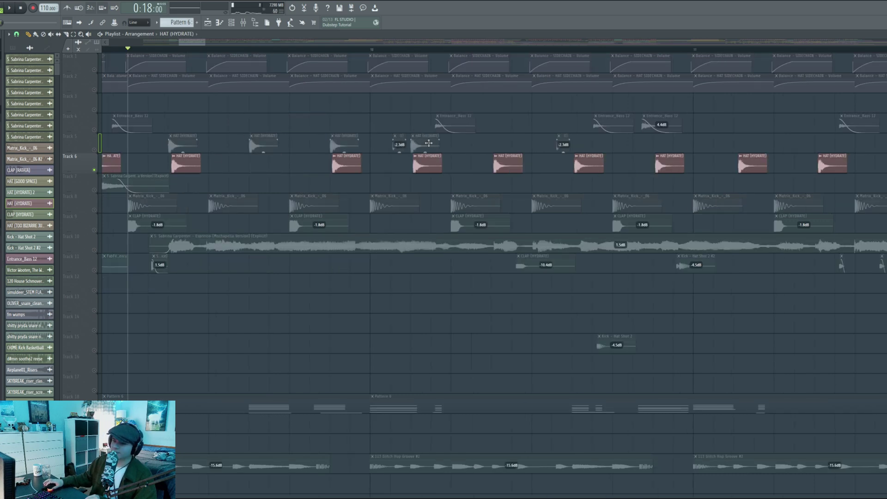
- Delete the four HAT (HYDRATE) clips from track 5 and put the missing bar 9 hat back on track 6
right_click(412, 143)
right_click(342, 146)
right_click(262, 145)
right_click(191, 147)
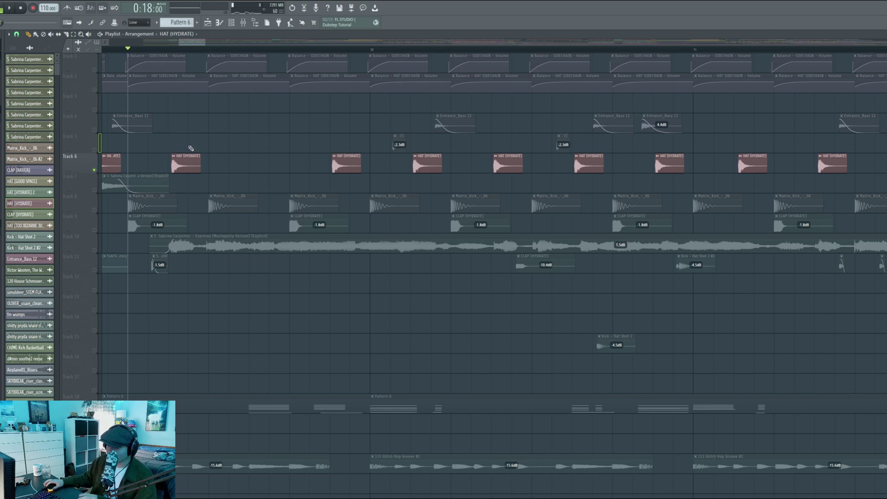
left_click(253, 168)
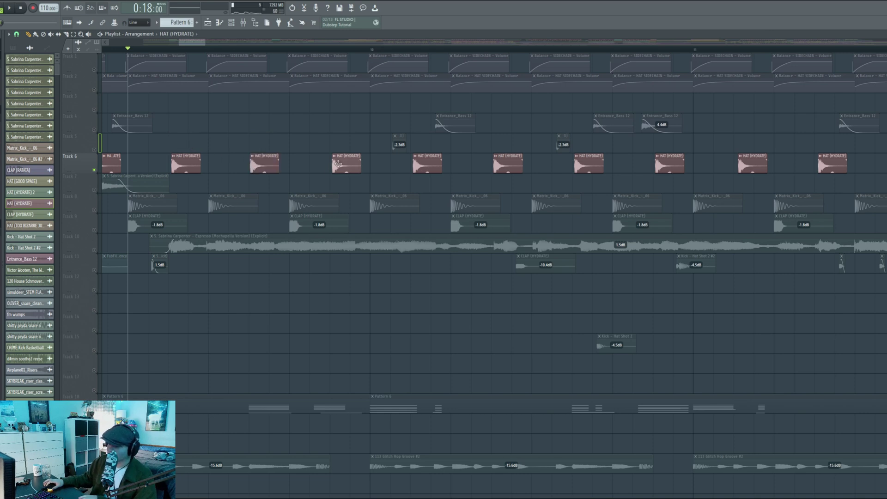
- Delete the four HAT (HYDRATE) clips from track 6 in bar 10
right_click(431, 161)
right_click(508, 162)
right_click(589, 161)
right_click(669, 162)
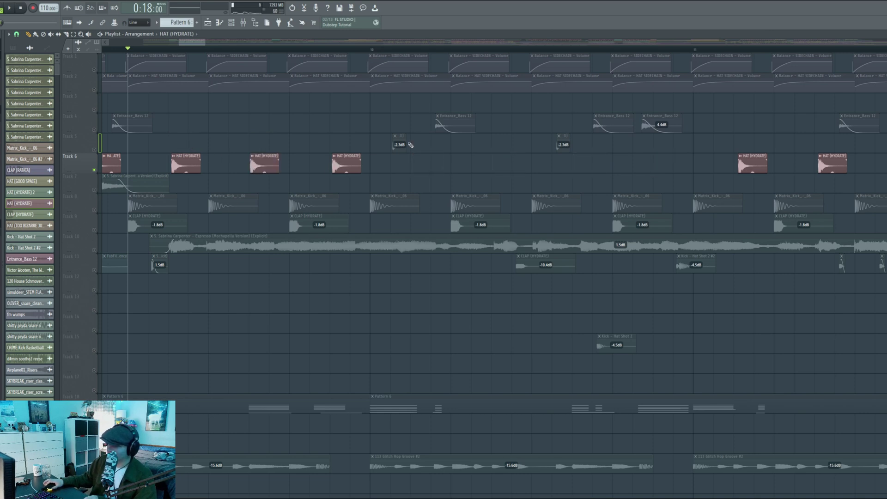
- Place four HAT (HYDRATE) clips on the offbeat grid lines of bar 10 on track 5, removing the short clip in their way
left_click(415, 144)
left_click(496, 144)
right_click(562, 144)
left_click(577, 144)
left_click(657, 145)
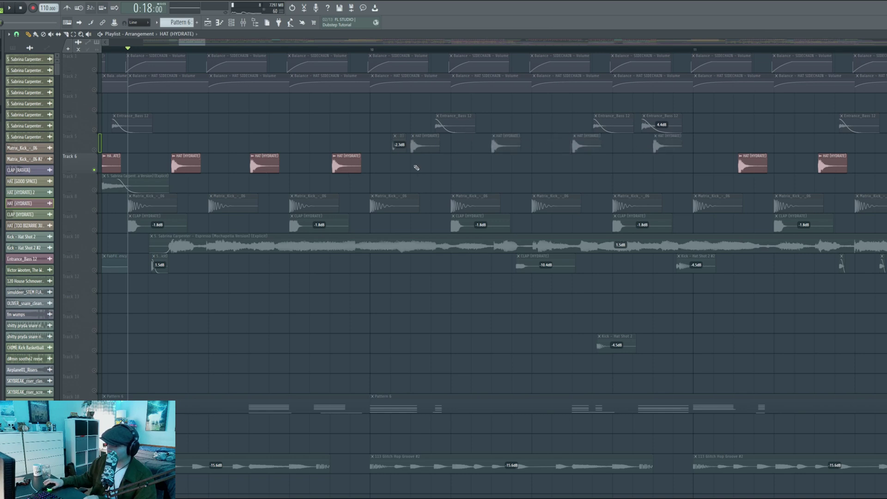
- Place four HAT (HYDRATE) clips in bar 10 on track 6, each slightly later than the on-grid hat above it
left_click(416, 168)
left_click(496, 168)
left_click(576, 167)
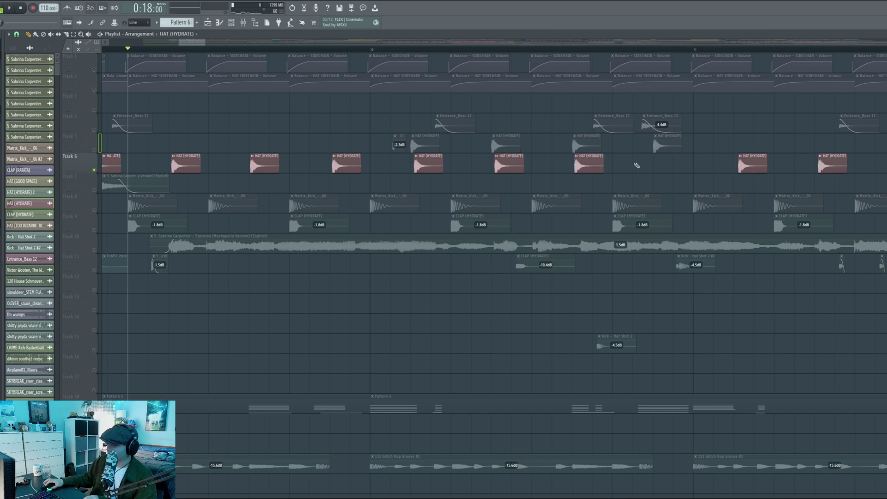
left_click(655, 164)
- Play the soloed track 6 hats from bar 10 several times and check the mixer during playback
left_click(369, 48)
key("space")
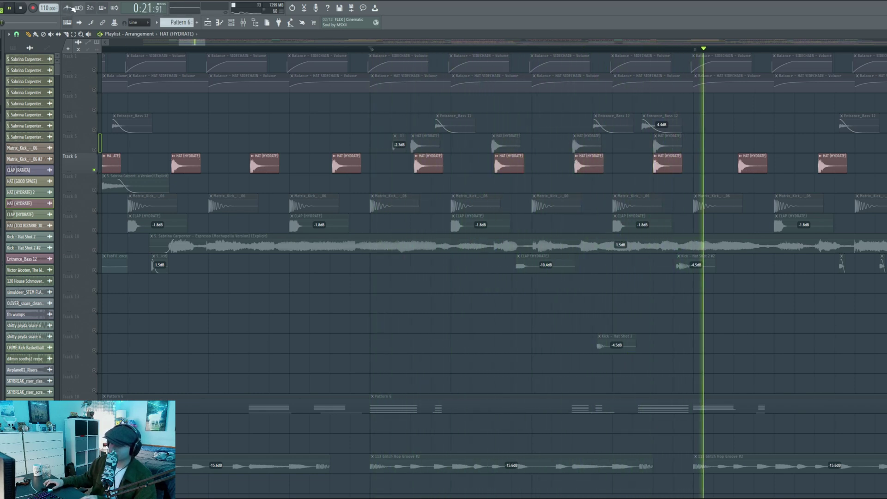
key("space")
key("space")
key("space")
key("F9")
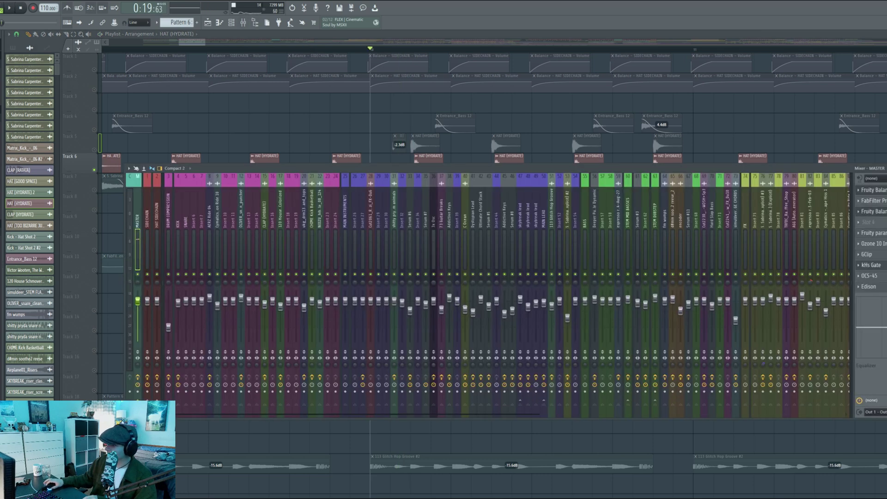
key("space")
key("F9")
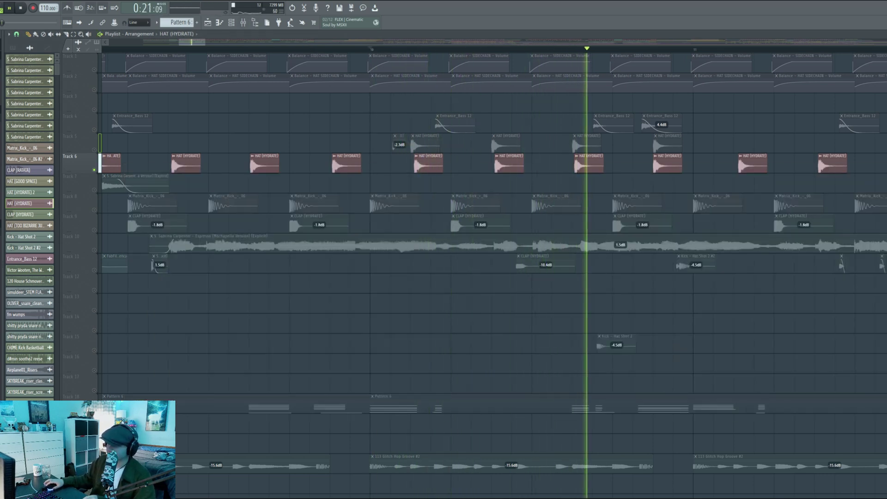
key("space")
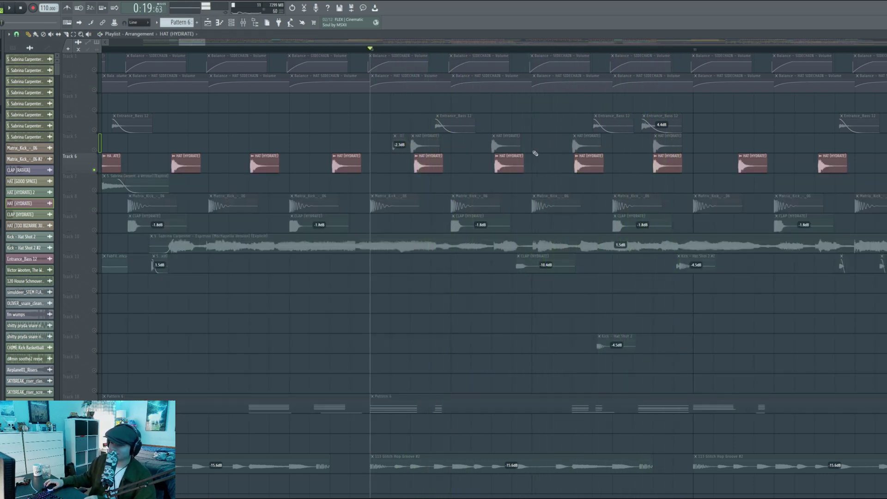
- Compare the two hat timings from bar 10 by playing track 5 soloed and track 6 soloed
left_click(99, 143)
key("space")
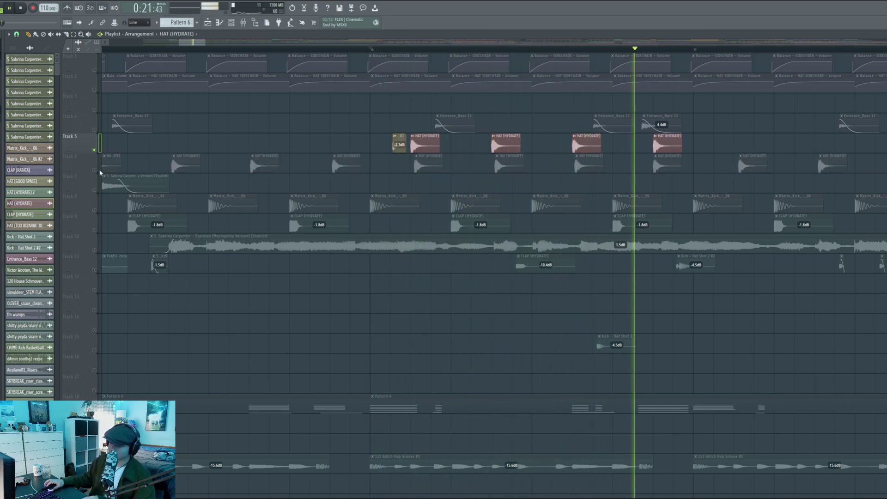
key("space")
right_click(94, 170)
key("space")
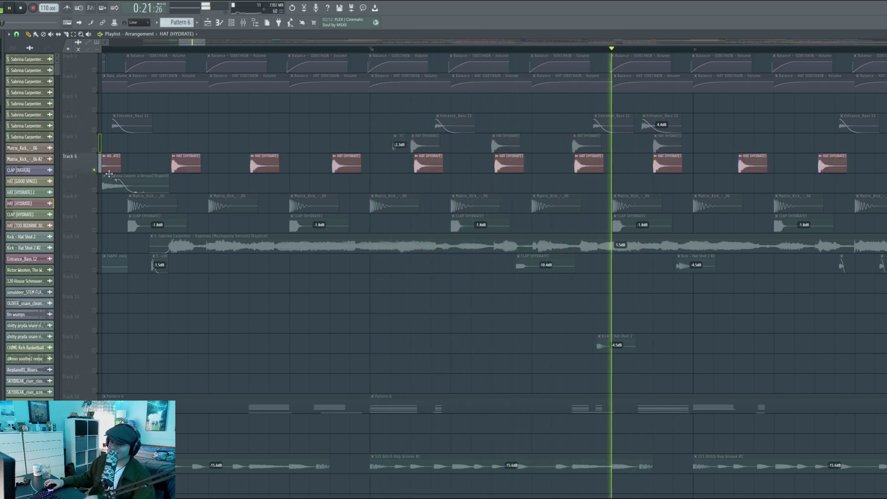
key("space")
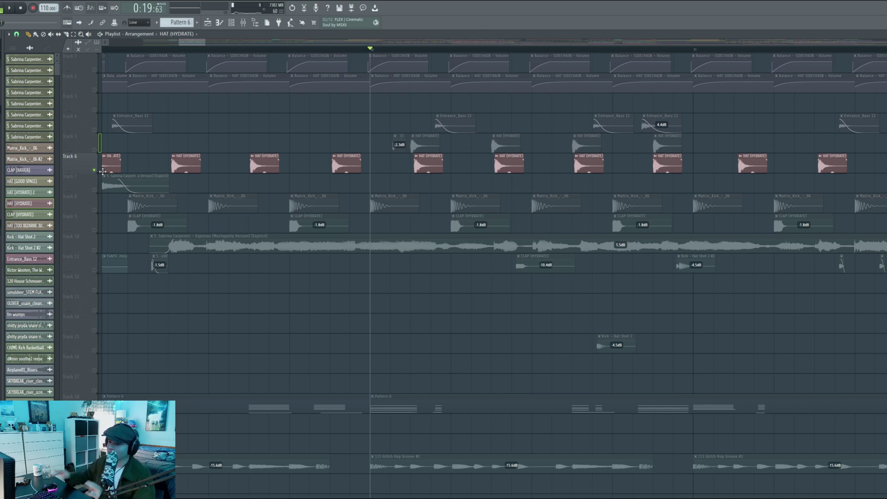
- Unmute the kick on track 8 and the clap on track 9 and play them together with the late hats
scroll(583, 50, "down", 2)
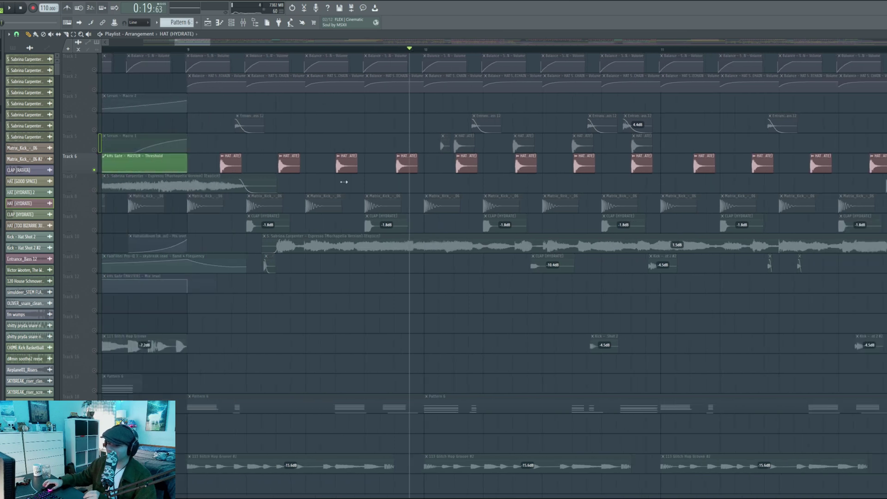
key("space")
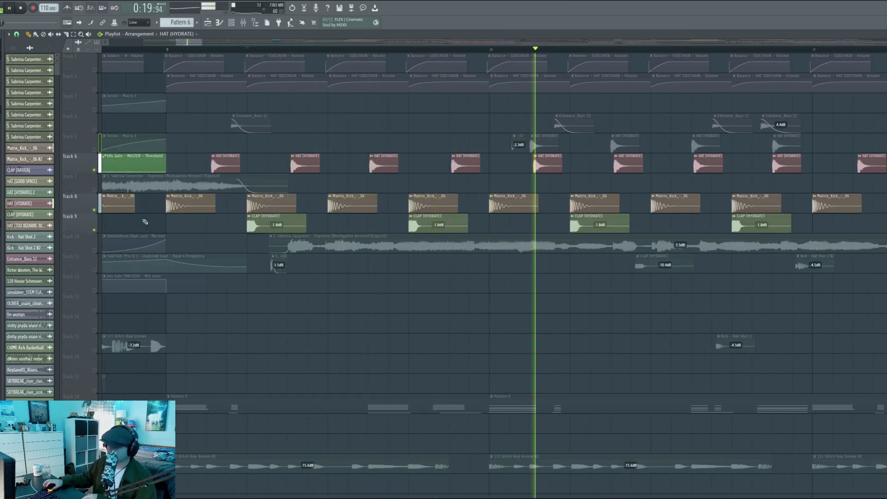
key("space")
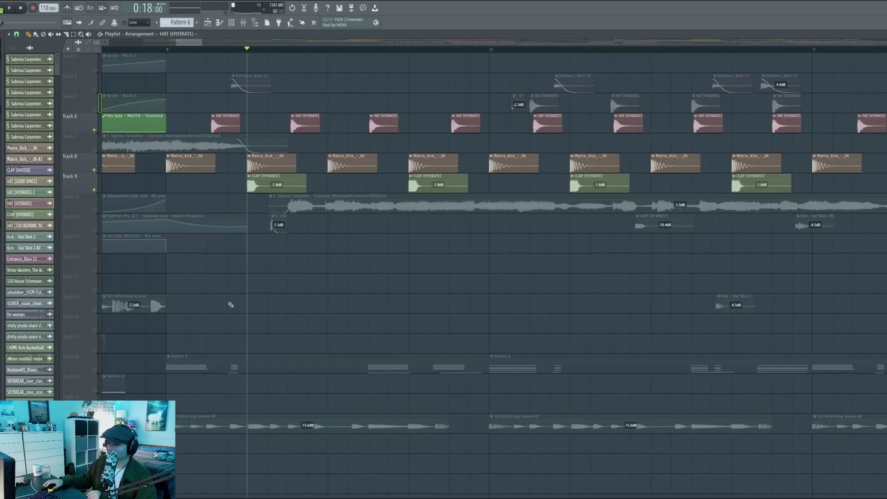
- Unmute the Entrance_Bass 12 hits on track 4 and play the drop's drums with them from the early part of bar 9
left_click(95, 130)
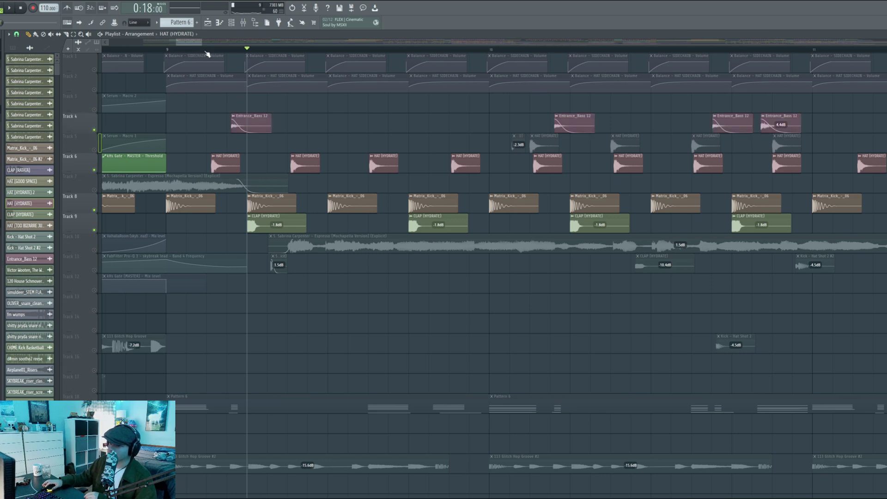
left_click(207, 49)
key("space")
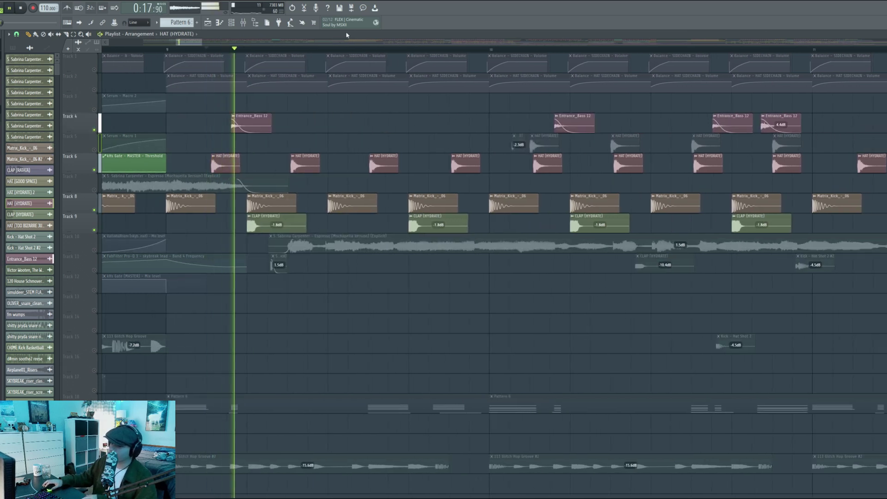
- Unmute track 5, delete the comparison HAT (HYDRATE) clips placed there in bar 10, and stop playback
left_click(94, 149)
right_click(535, 143)
right_click(619, 139)
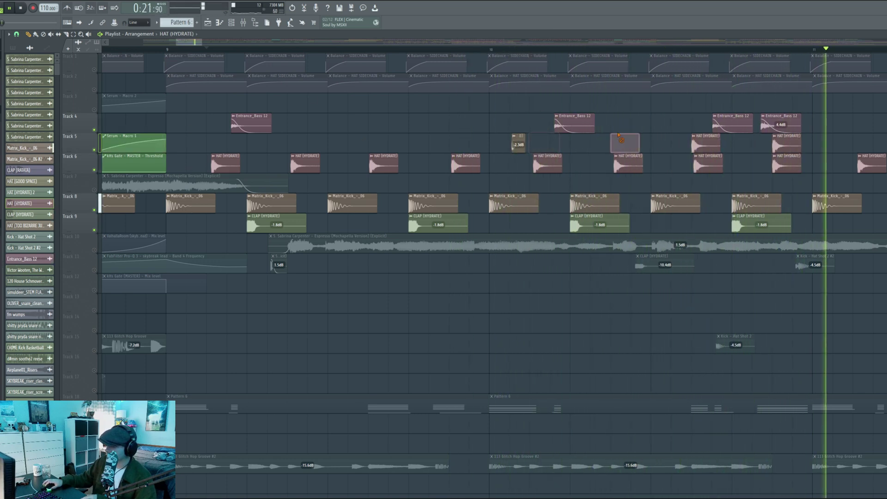
key("space")
- Unmute track 11 and open the sample settings of its Kick - Hat Shot 2 #2 clip near bar 11
scroll(618, 135, "up", 5)
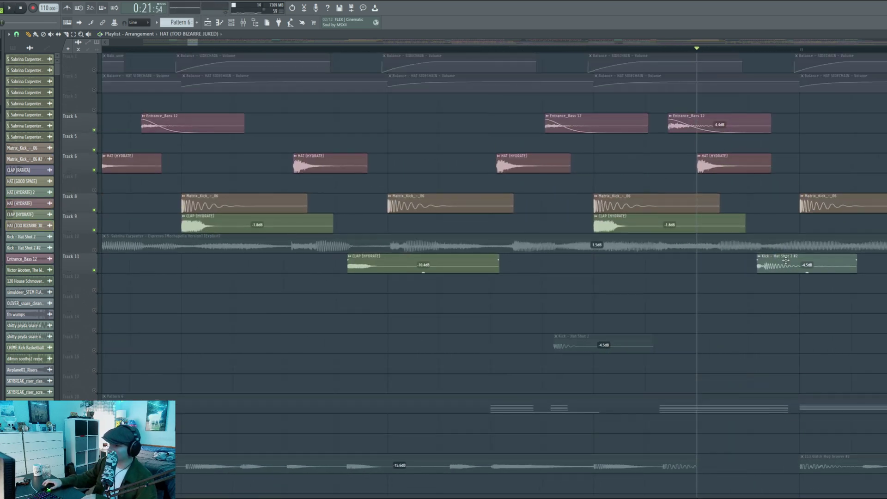
double_click(786, 260)
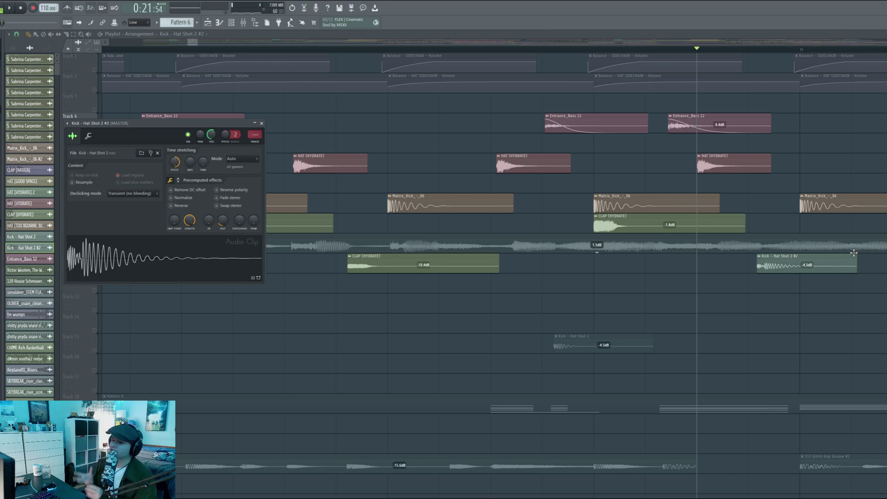
- Play the drop's drums with the track 11 Kick - Hat Shot 2 #2 clip from late bar 10 into bar 13, and stop playback
key("space")
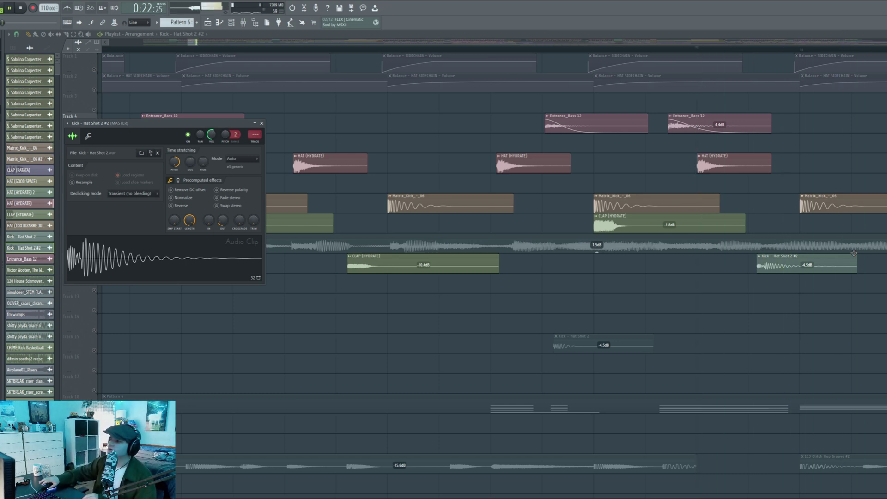
scroll(799, 47, "down", 5)
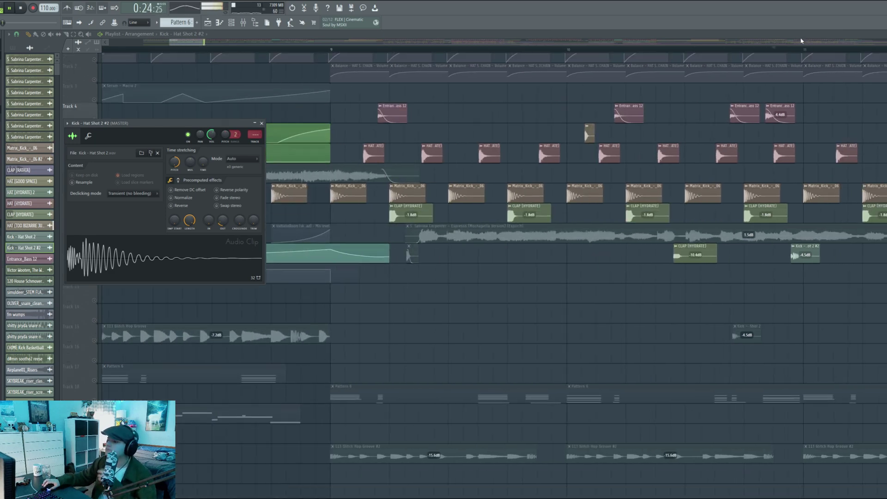
scroll(800, 41, "right", 5)
scroll(788, 53, "down", 3)
scroll(792, 50, "down", 5)
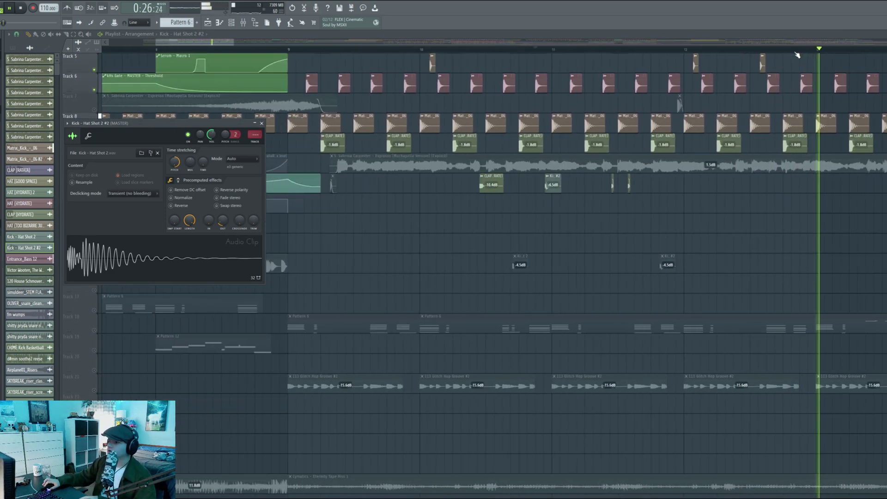
key("space")
scroll(744, 153, "up", 3)
scroll(726, 160, "up", 1)
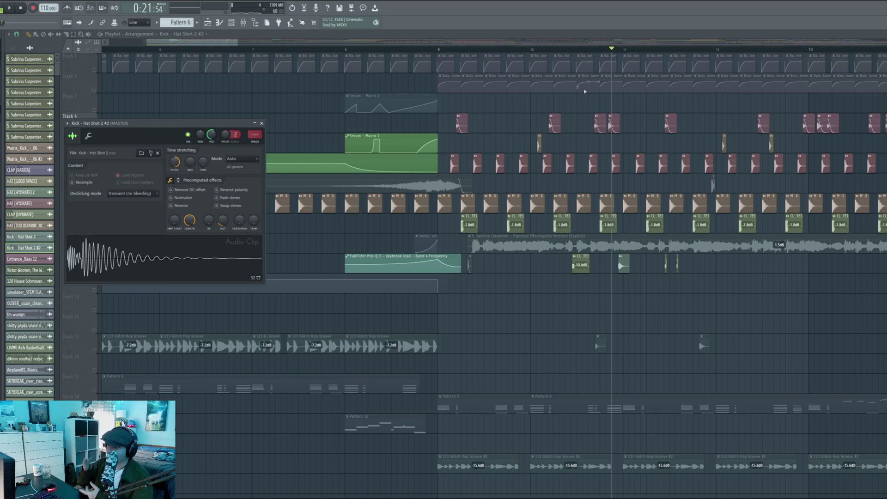
- Unmute track 21 and play its 113 Glitch Hop Groove #2 loop together with the drums from bar 9
scroll(436, 173, "down", 3)
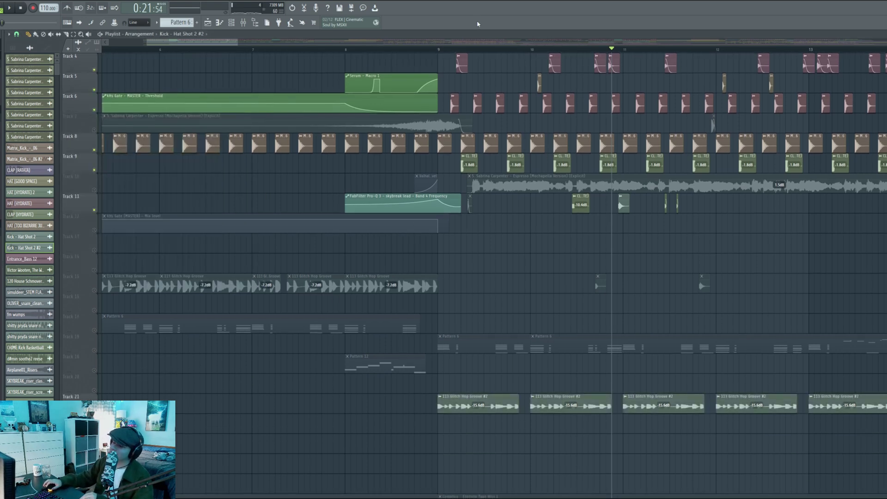
left_click(438, 49)
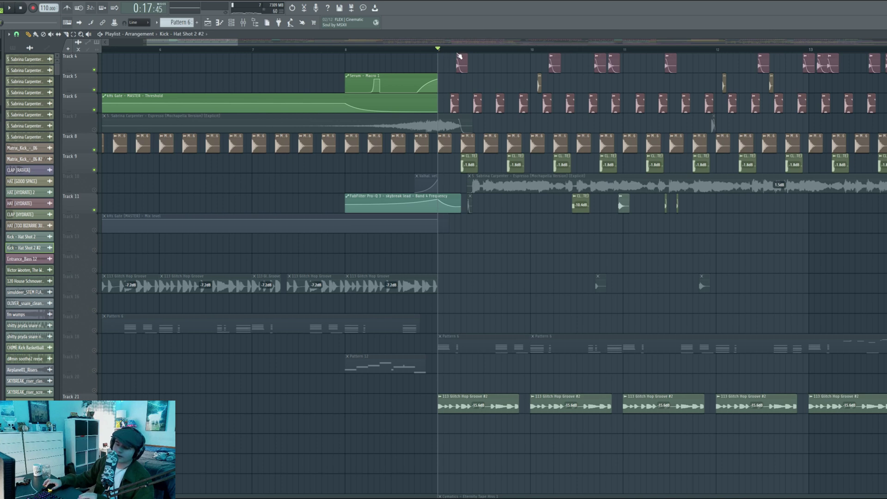
scroll(463, 52, "up", 3)
scroll(481, 157, "down", 10)
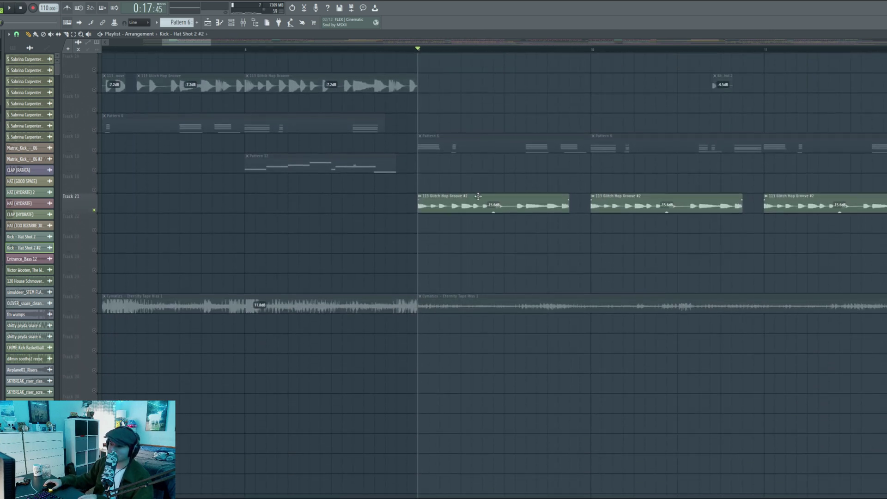
scroll(472, 252, "up", 5)
key("space")
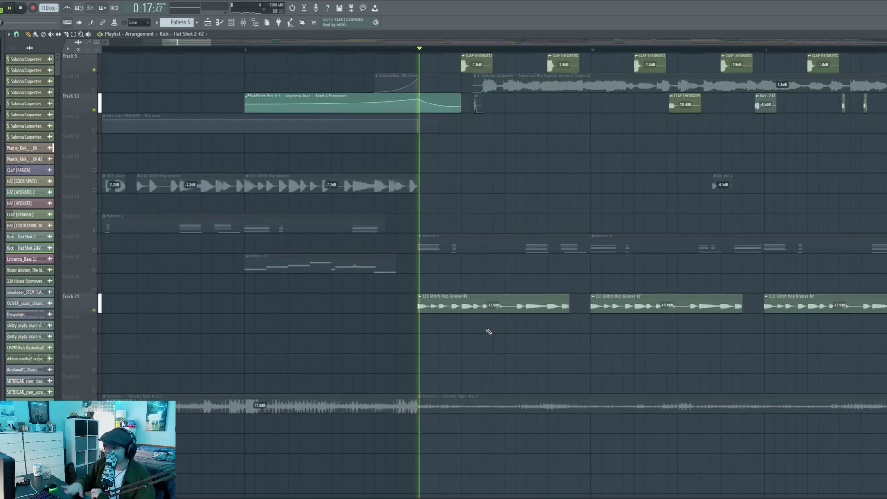
- Open the mixer during playback and select the insert of the glitch hop groove loop
left_click(243, 22)
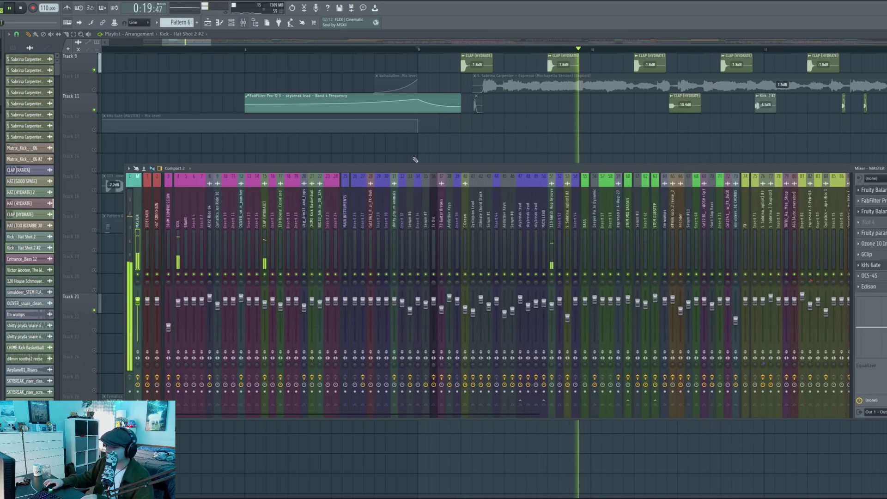
left_click(554, 238)
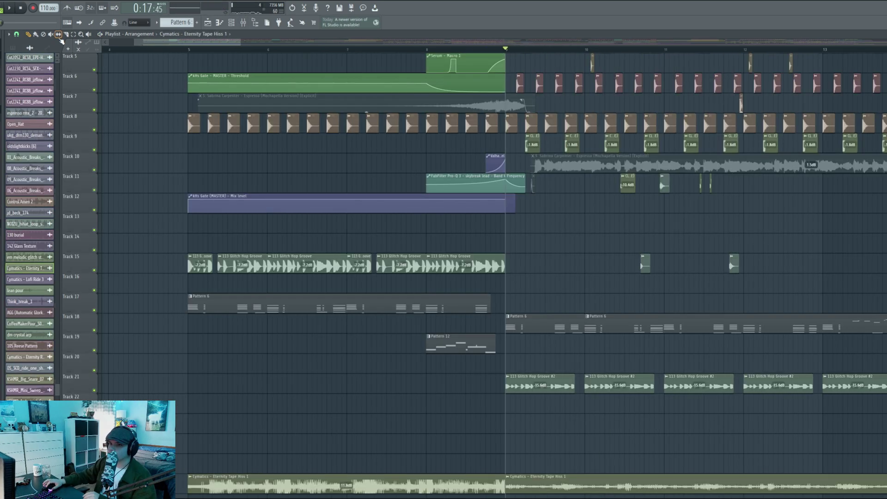
- Audition the Espresso vocal clip on track 10 with the drop by unmuting it, then mute it again and stop playback
left_click(51, 34)
left_click(568, 170)
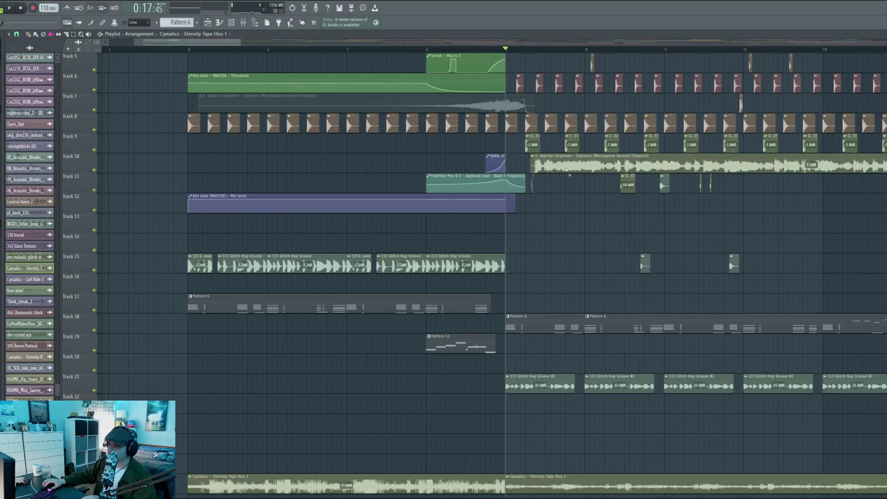
left_click(539, 50)
key("space")
scroll(540, 51, "down", 5)
scroll(542, 54, "right", 2)
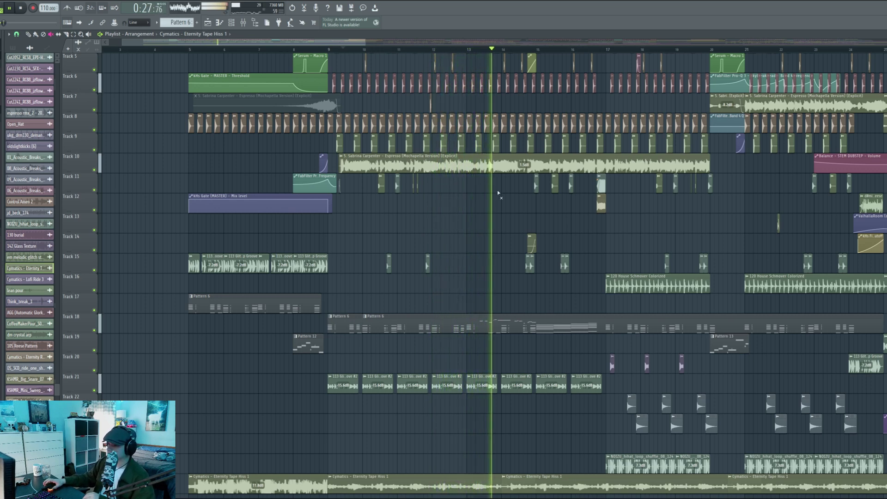
left_click(488, 168)
key("space")
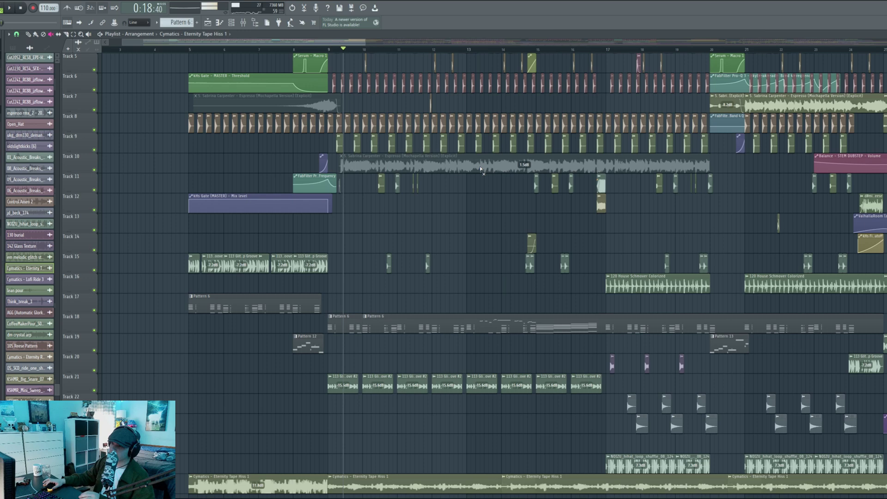
- Open the Felt Piano notes of the Pattern 6 clip on track 18 in the piano roll and play them from bar 13
left_click(470, 50)
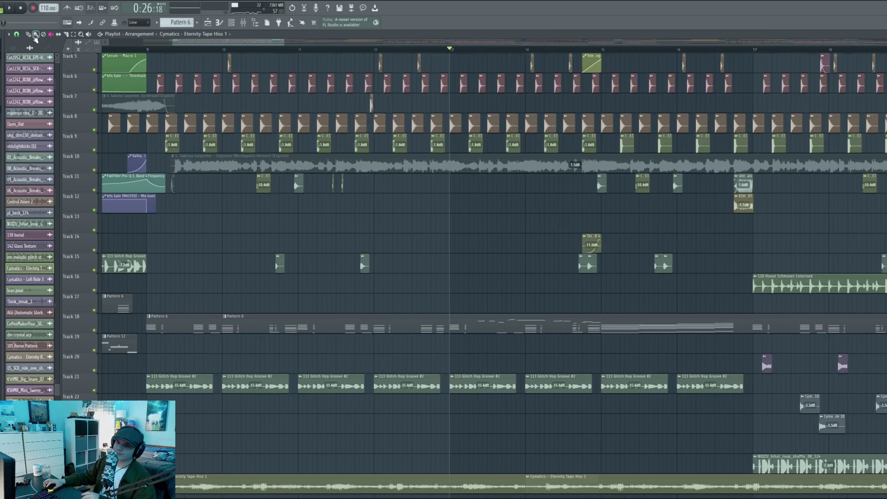
double_click(497, 325)
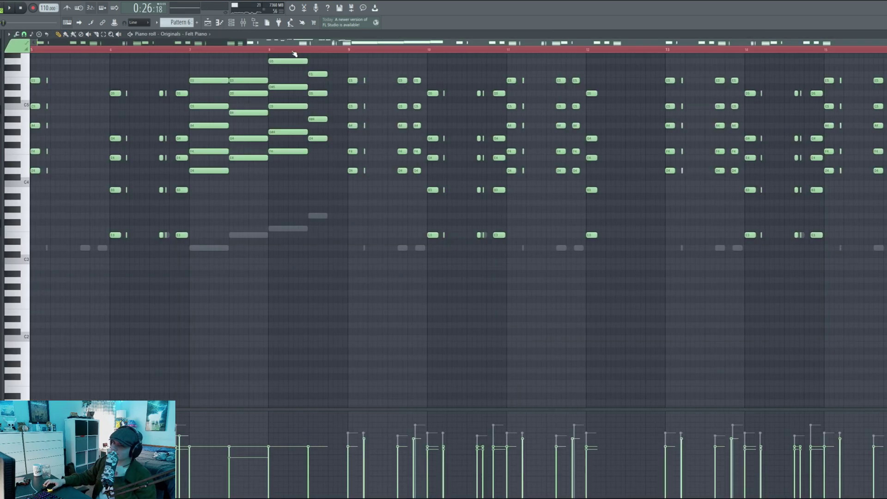
scroll(291, 54, "down", 2)
scroll(196, 113, "up", 4)
key("space")
key("space")
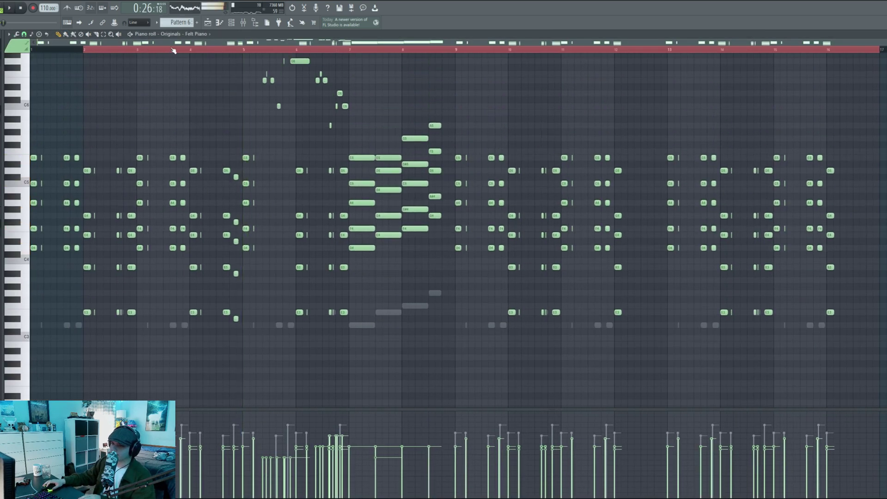
- Play the Felt Piano chord progression leading up to the last chord of the pattern's bar 4
left_click(177, 49)
scroll(178, 49, "up", 3)
left_click(250, 50)
key("space")
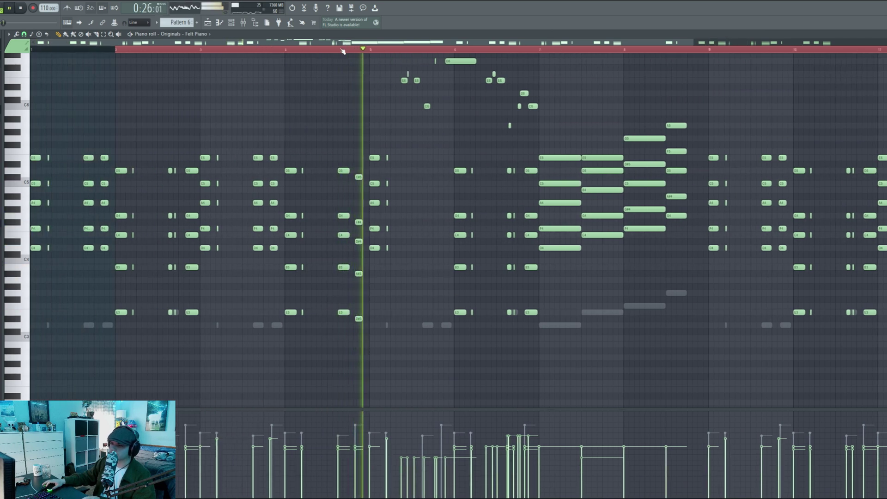
key("space")
- Play the end of bar 4 and transpose its selected last chord down one semitone
scroll(342, 50, "up", 4)
scroll(343, 50, "up", 3)
key("space")
key("space")
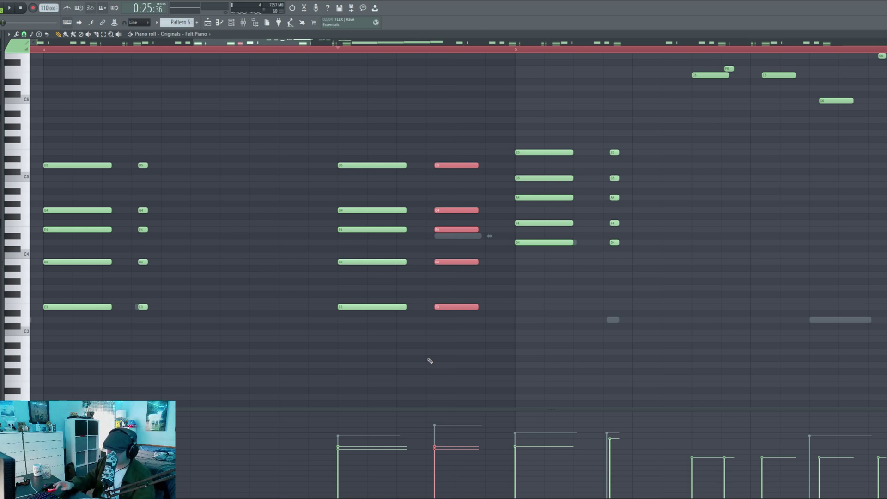
key("shift+Down")
- Reopen Pattern 6 from the playlist and play the high Felt Piano melody from the middle of bar 5
left_click(215, 24)
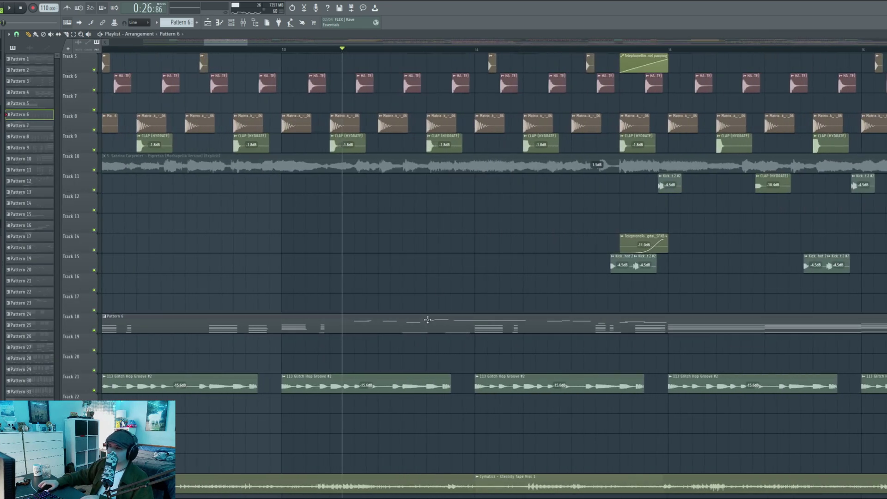
double_click(437, 318)
scroll(308, 86, "up", 3)
left_click(279, 50)
key("space")
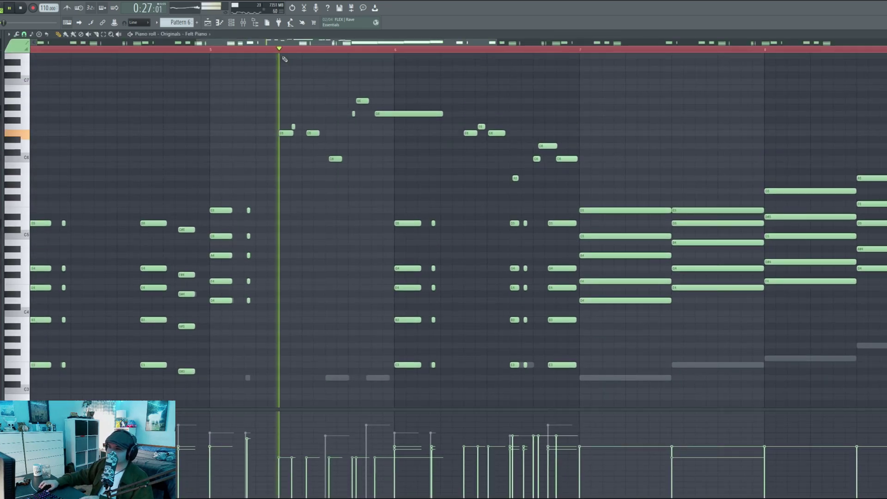
scroll(279, 51, "up", 4)
scroll(279, 52, "down", 1)
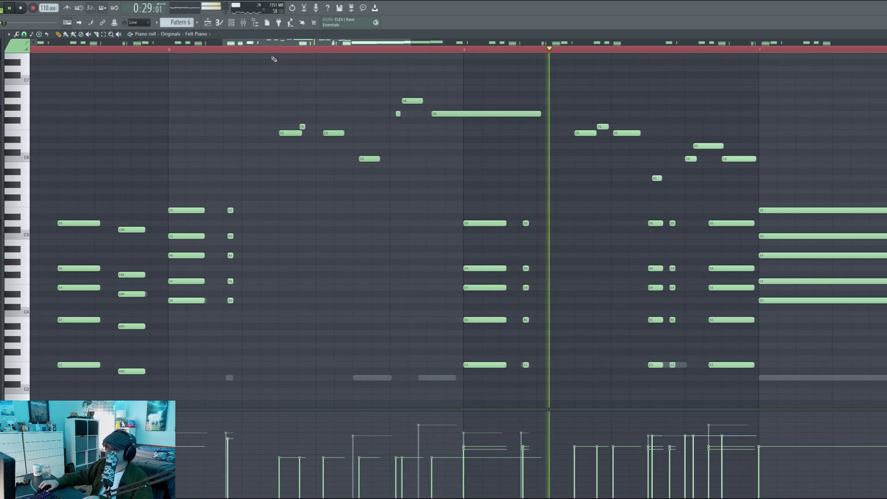
scroll(580, 184, "up", 2)
key("space")
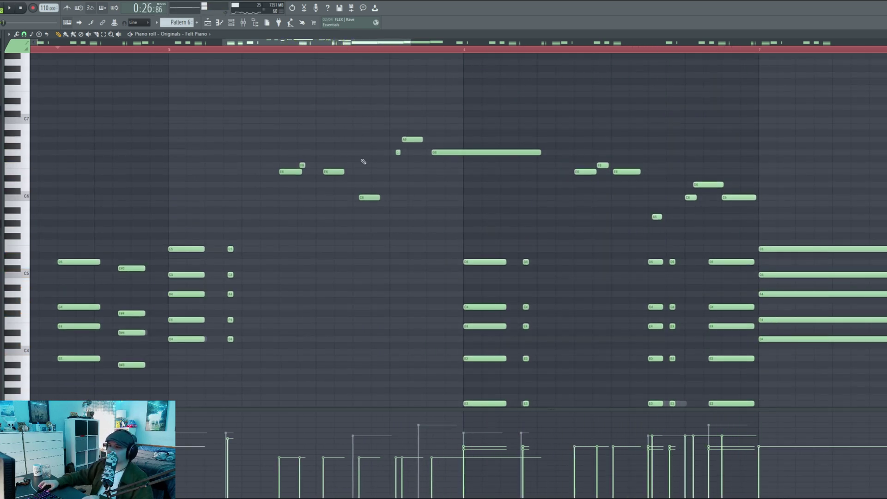
- Place a scatter of random example notes below the melody in bar 5 and play them
scroll(281, 52, "up", 3)
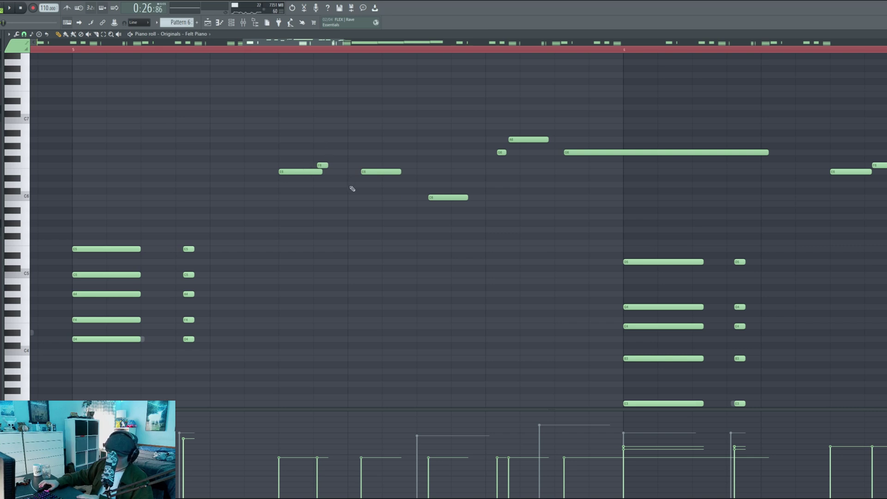
left_click(384, 172)
left_click(439, 217)
left_click(513, 210)
left_click(539, 191)
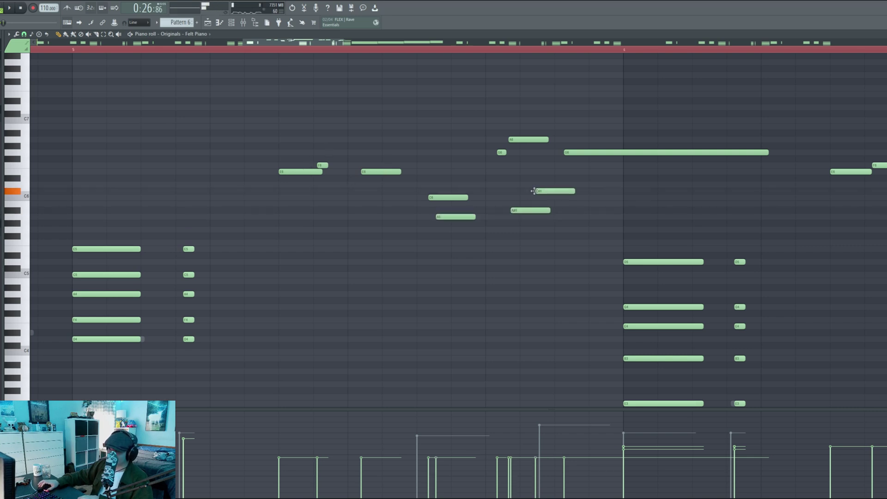
left_click(575, 184)
left_click(597, 210)
left_click_drag(594, 216, 591, 217)
left_click(496, 236)
left_click(434, 262)
left_click(394, 275)
left_click(390, 282)
key("space")
key("space")
- Delete the random example notes from bar 5, keeping the original melody
right_click(427, 278)
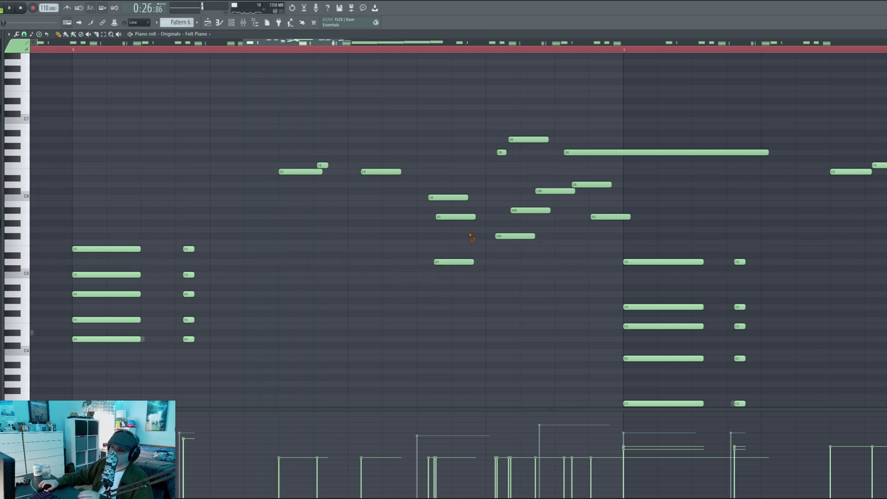
right_click(467, 216)
right_click(458, 262)
right_click(515, 236)
right_click(531, 210)
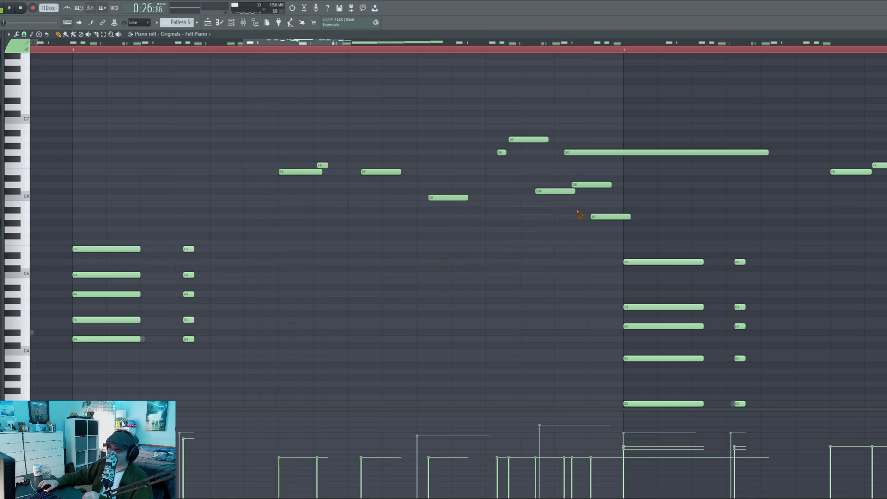
right_click(555, 191)
right_click(591, 185)
right_click(609, 217)
- Play the original Felt Piano melody again through bars 5 and 6
key("space")
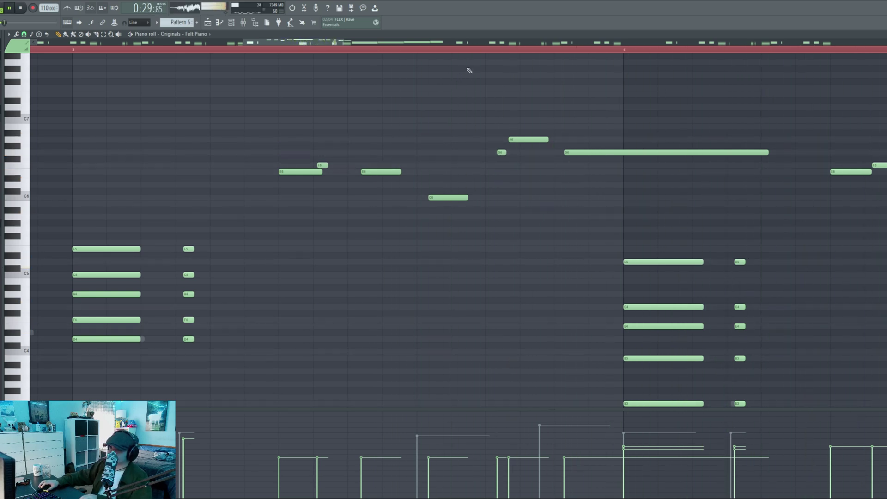
scroll(481, 60, "down", 3)
scroll(489, 54, "down", 2)
scroll(489, 54, "down", 3)
key("space")
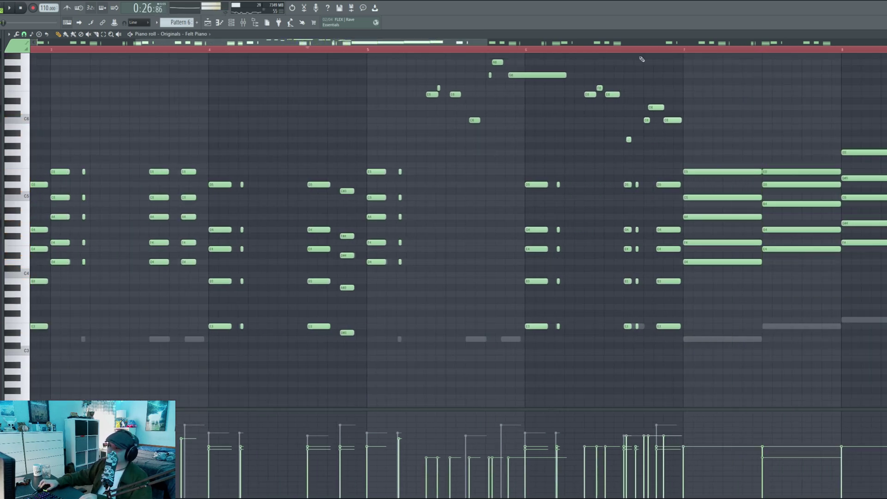
- On beat 4 of bar 6, delete the C6 and D6 melody notes, place a D6 directly on the beat, and play it
scroll(647, 55, "up", 1)
scroll(652, 53, "up", 3)
scroll(647, 54, "up", 5)
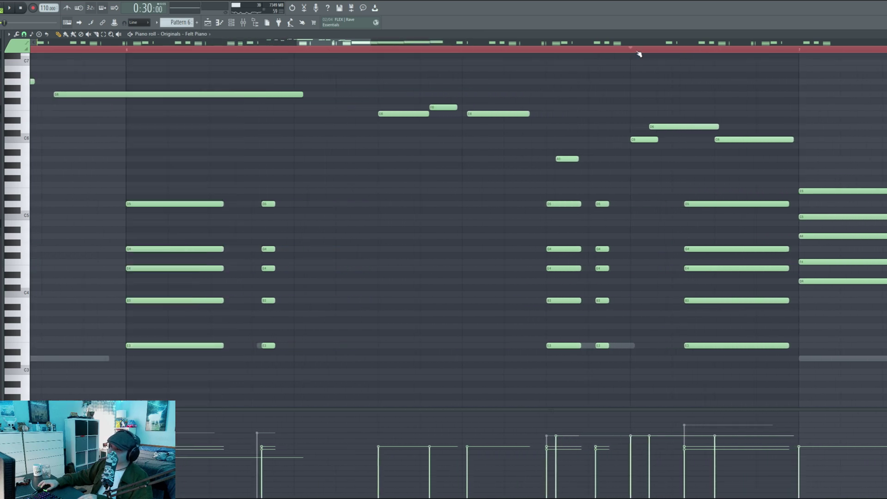
left_click(637, 52)
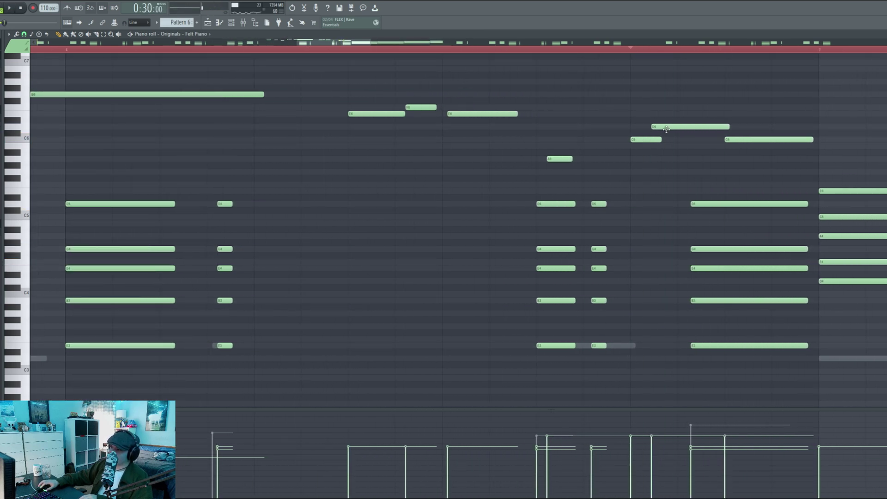
right_click(640, 139)
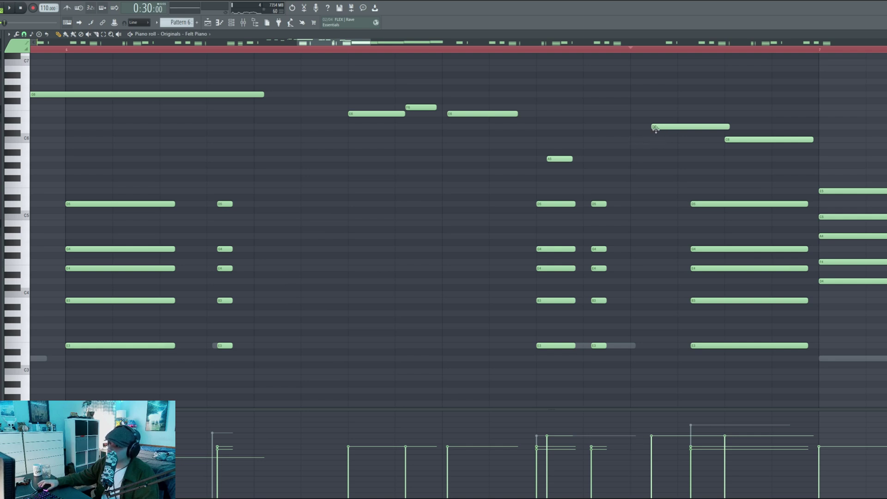
right_click(656, 126)
left_click(635, 126)
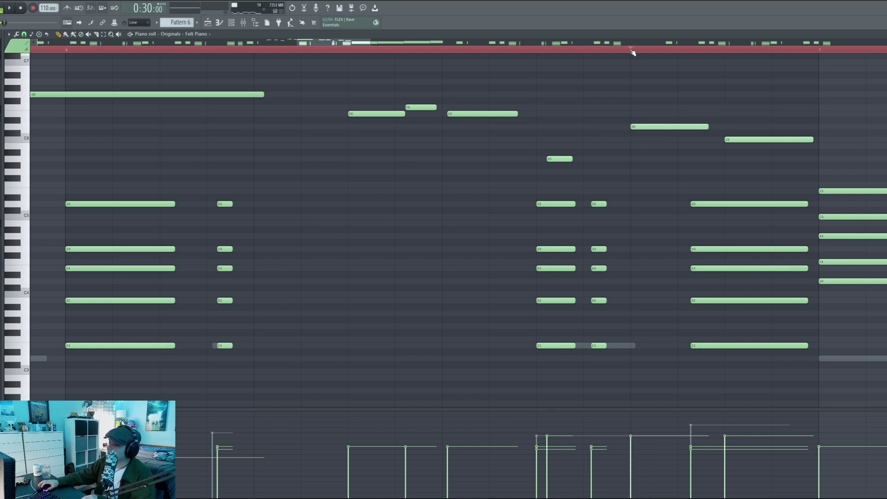
key("space")
scroll(632, 52, "down", 2)
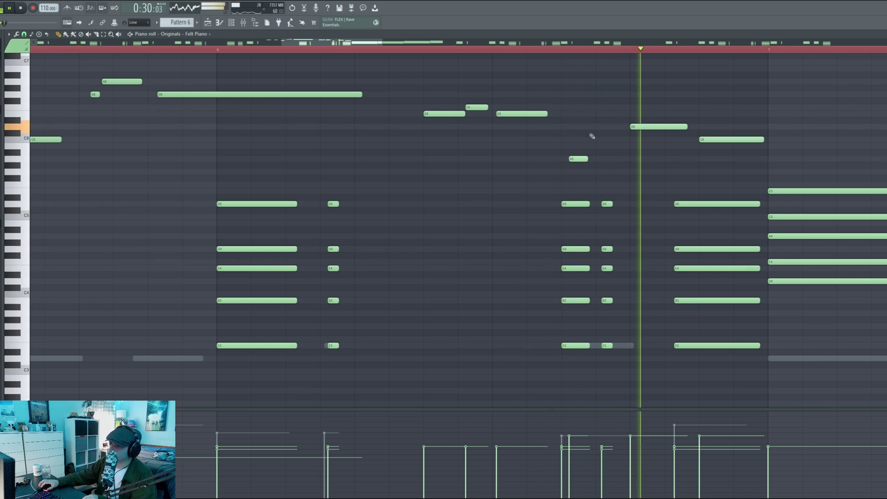
key("space")
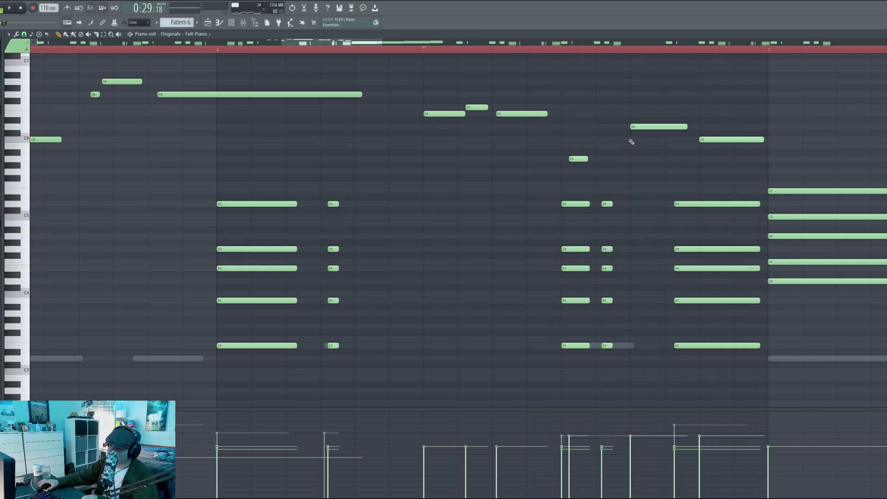
- On beat 4 of bar 6, add a short C6 leading into a shifted and shortened D6, and play the phrase
left_click(637, 139)
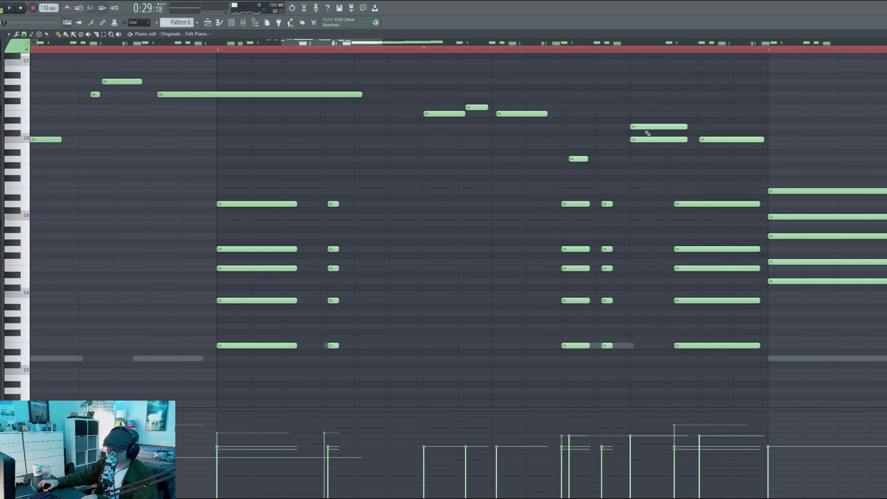
left_click_drag(647, 128, 664, 127)
left_click_drag(672, 115, 641, 166, "ctrl")
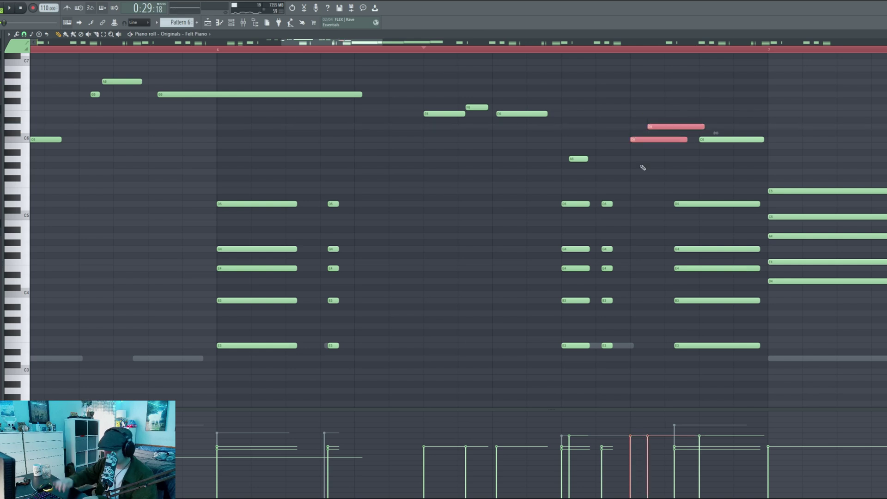
left_click_drag(715, 133, 684, 133)
key("space")
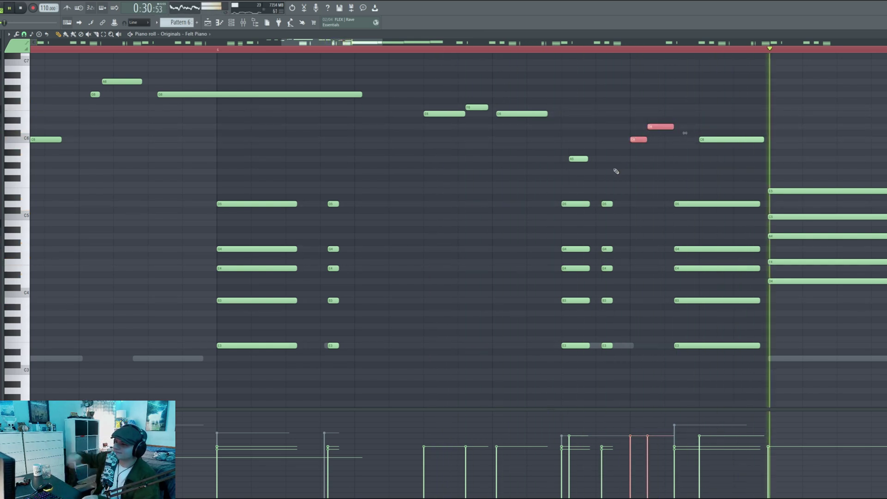
key("space")
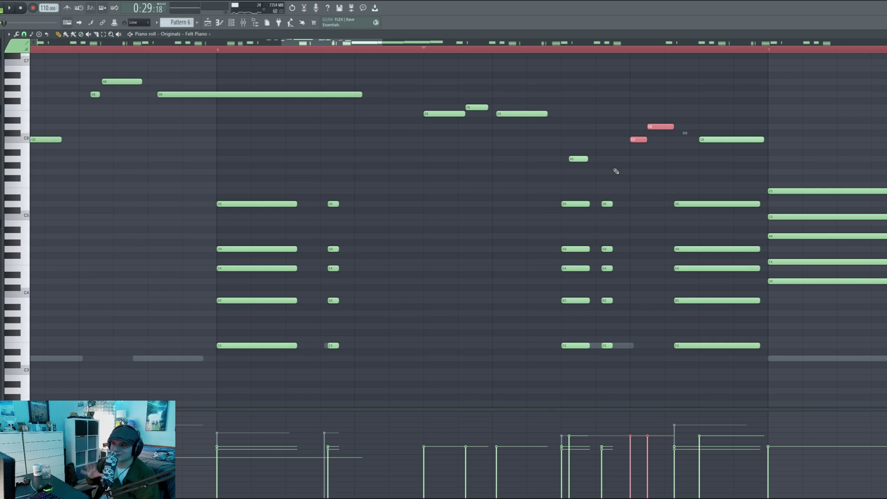
- Play the sustained Felt Piano chords from the start of bar 7 through bar 8
scroll(411, 52, "down", 5)
left_click(406, 49)
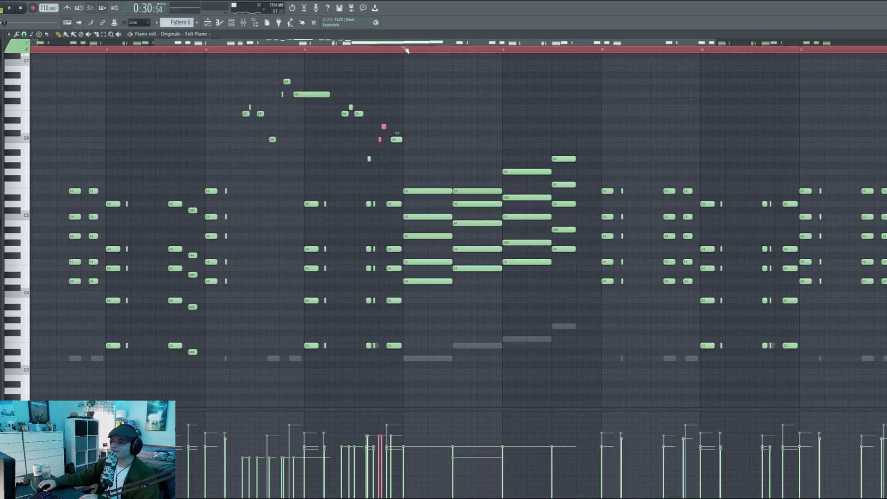
scroll(409, 51, "up", 2)
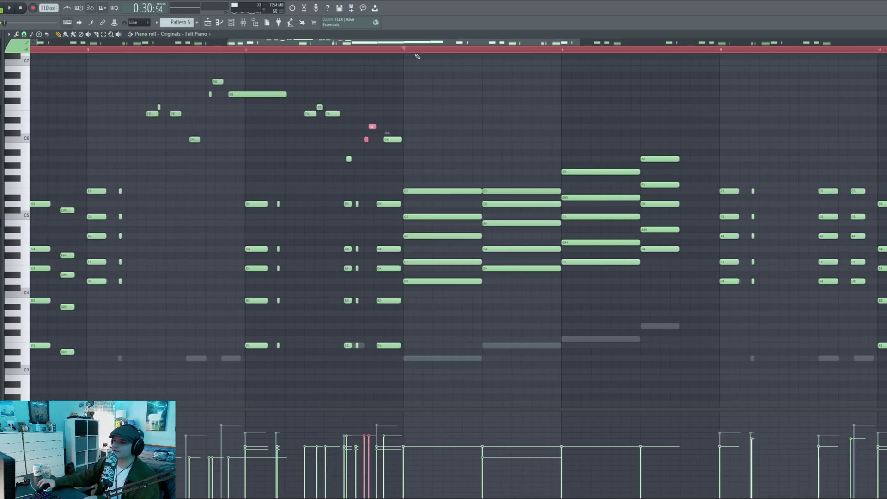
key("space")
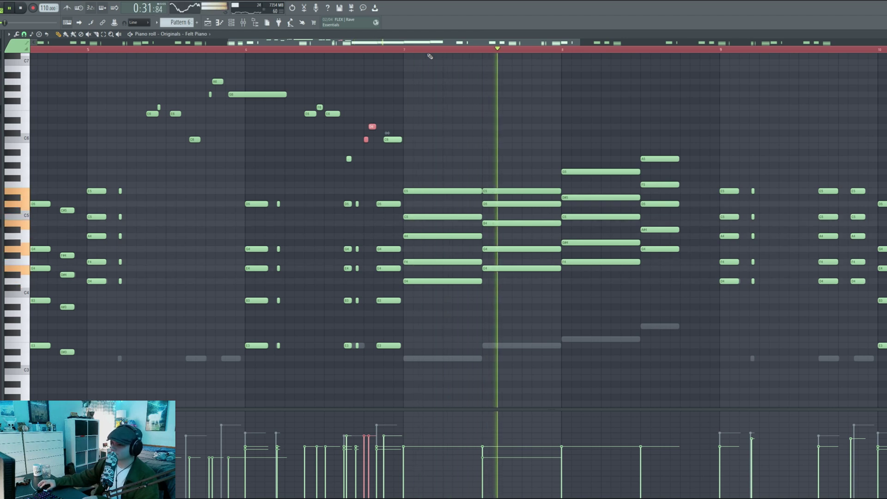
scroll(651, 46, "up", 2)
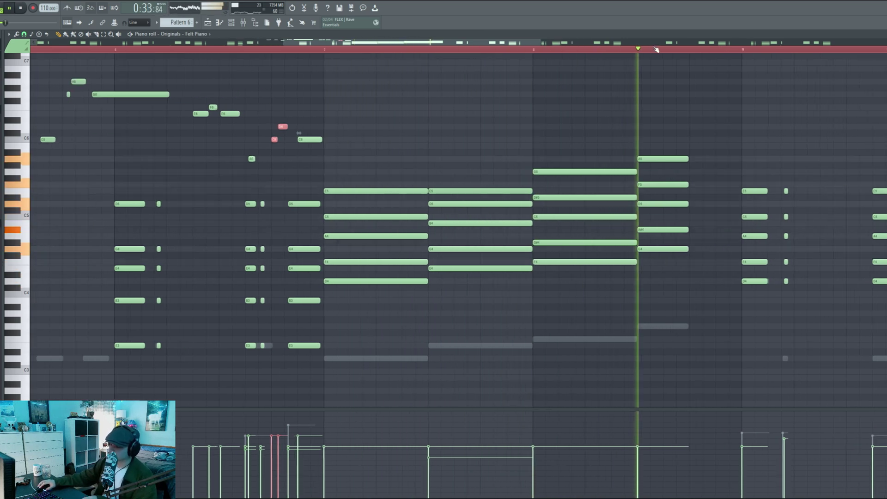
scroll(656, 49, "up", 2)
scroll(657, 49, "down", 2)
scroll(657, 49, "up", 2)
scroll(657, 49, "down", 2)
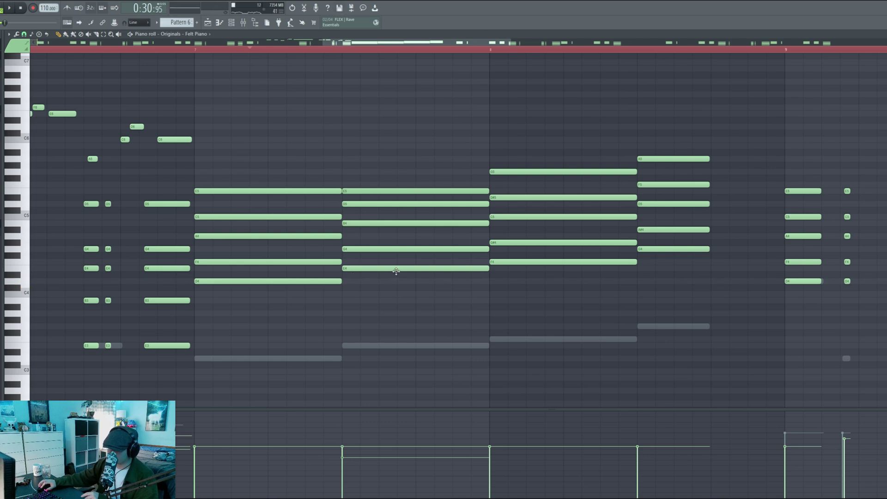
- Audition the root notes F4, G4 and A4 across bars 8 and 9, removing the temporary A4 note
left_click(582, 257)
right_click(583, 256)
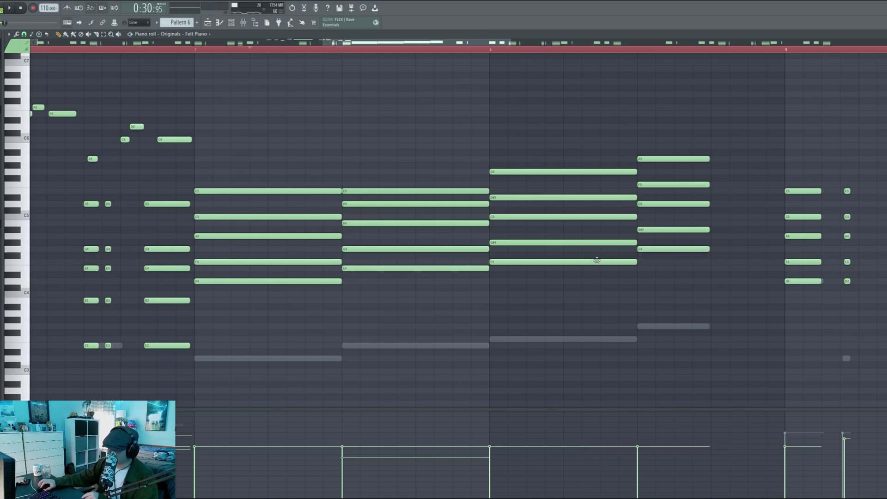
left_click(596, 261)
left_click(638, 248)
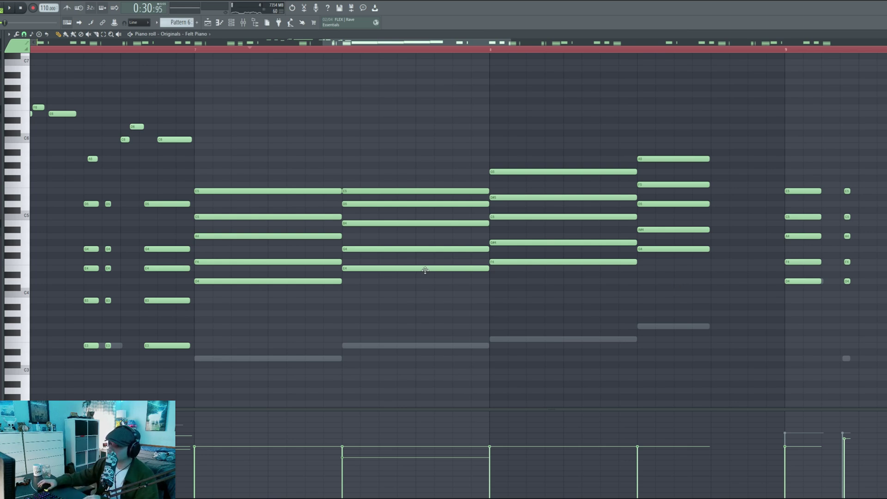
left_click(779, 237)
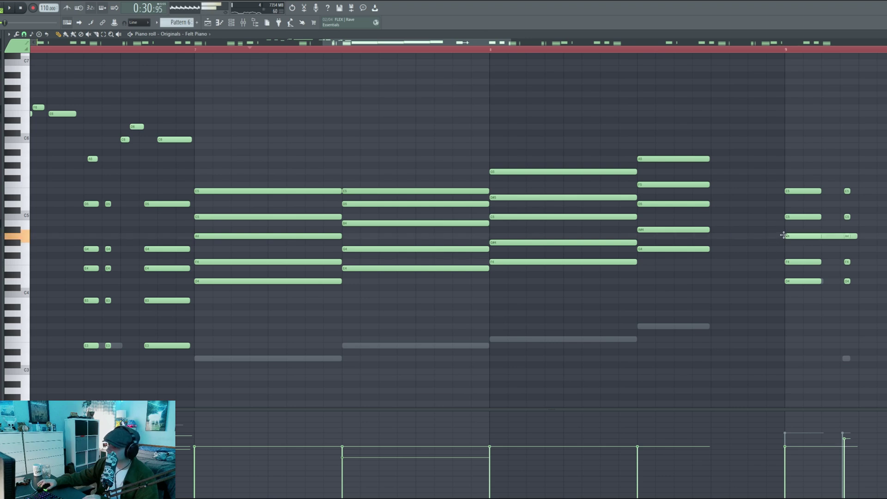
right_click(830, 239)
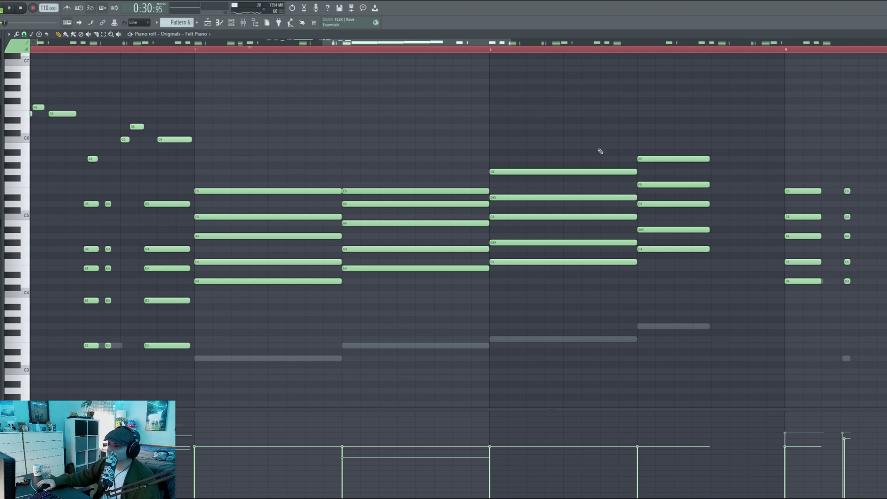
- In the first chord of bar 8, replace G#4 with A4 and D#5 with E5
right_click(495, 244)
left_click(492, 236)
right_click(503, 198)
left_click(513, 197)
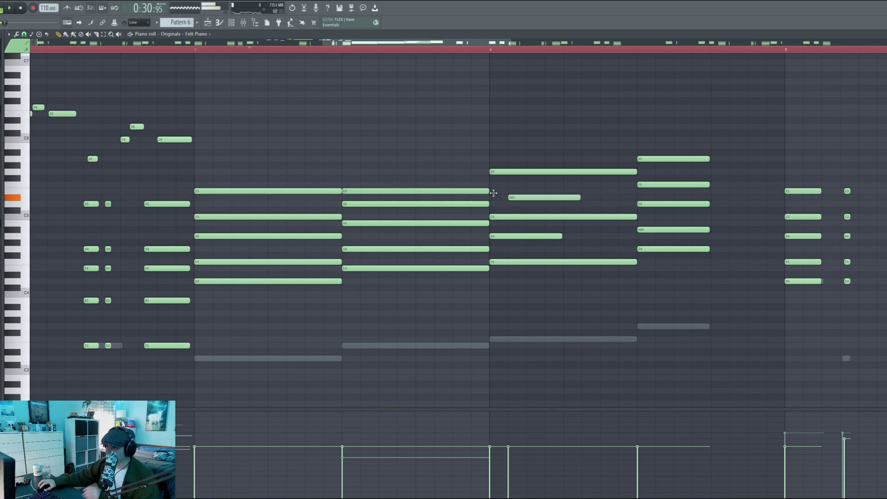
left_click(493, 191)
right_click(531, 197)
- In the second chord of bar 8, raise A#4 to B4 and replace F5 with G5 while playing the progression
key("space")
left_click_drag(646, 229, 647, 223)
right_click(645, 184)
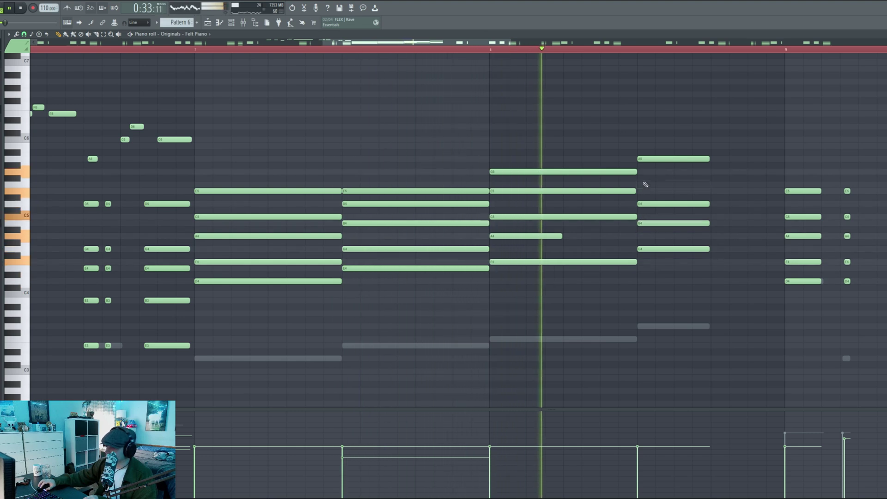
left_click(639, 172)
key("space")
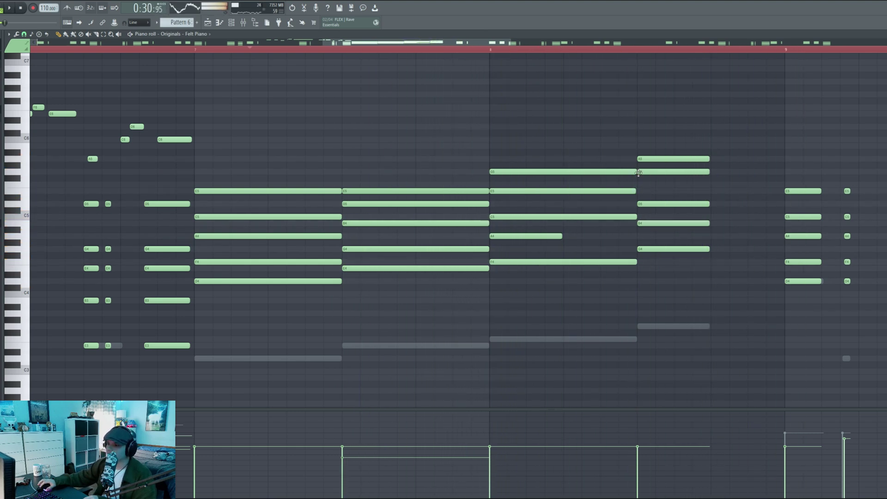
- Delete all notes of both sustained chords in bar 8
right_click(515, 236)
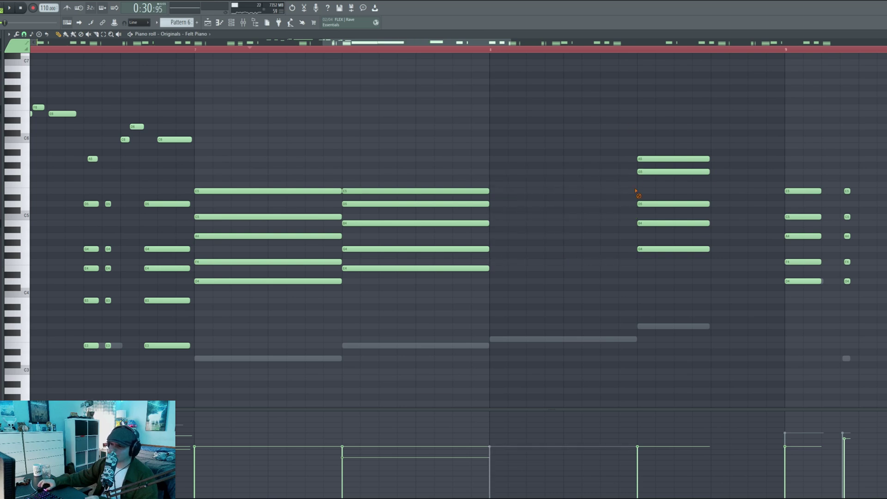
left_click_drag(517, 173, 481, 283)
left_click(195, 50, "ctrl")
- Duplicate bar 7's second chord twice across bar 8, raising the first copy one semitone and the second copy two semitones further
left_click_drag(363, 150, 485, 287)
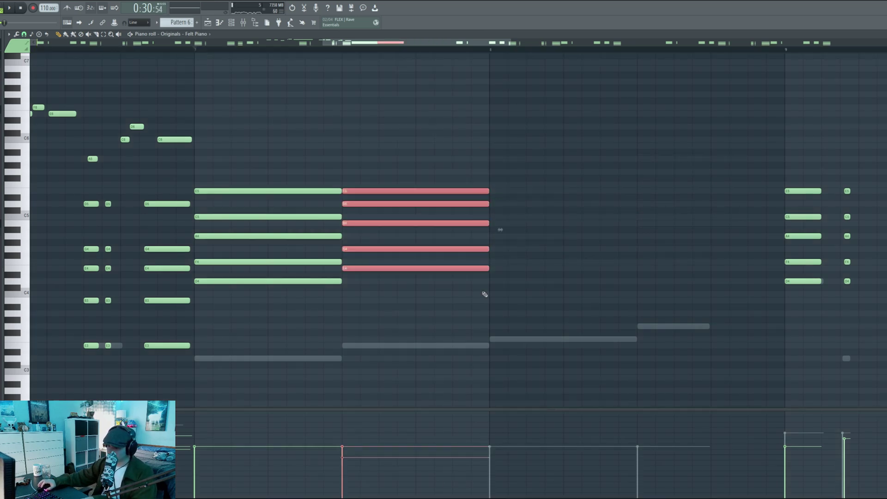
key("ctrl+b")
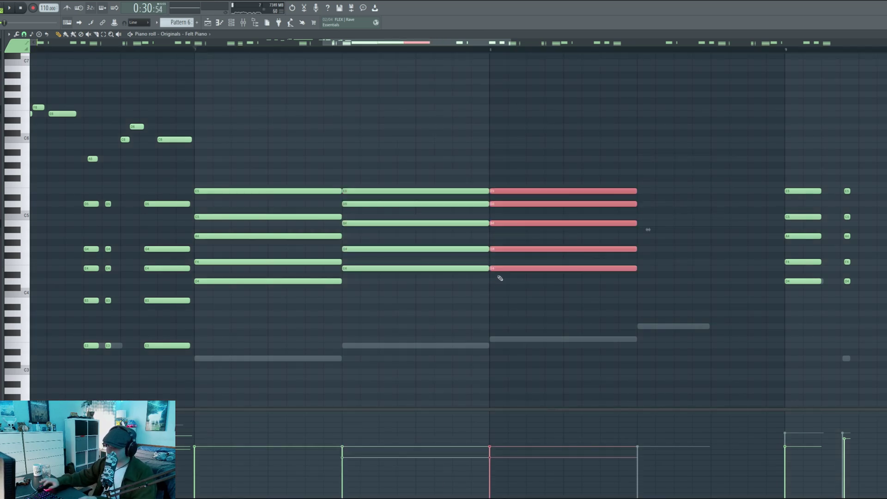
left_click_drag(571, 267, 596, 178)
left_click(583, 263, "ctrl")
key("ctrl+b")
key("shift+Up")
key("shift+Up")
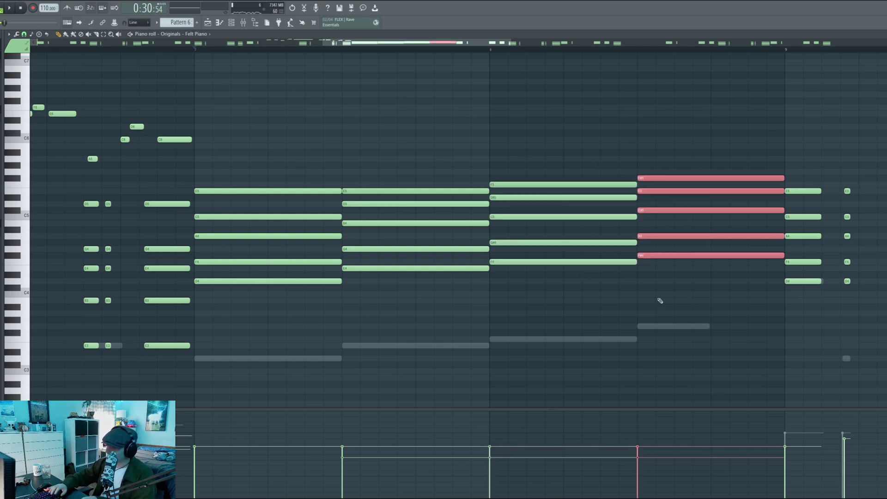
- Play the rebuilt chord progression from bar 7 to the start of bar 9
left_click(198, 50)
key("space")
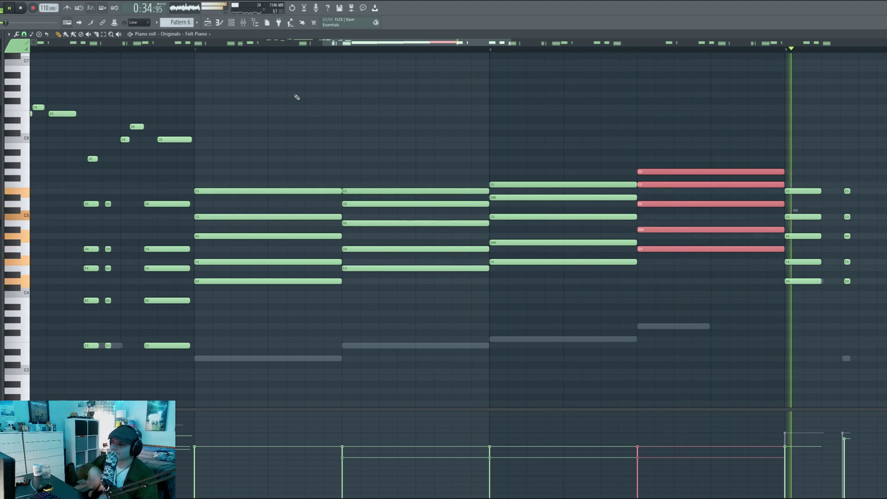
key("space")
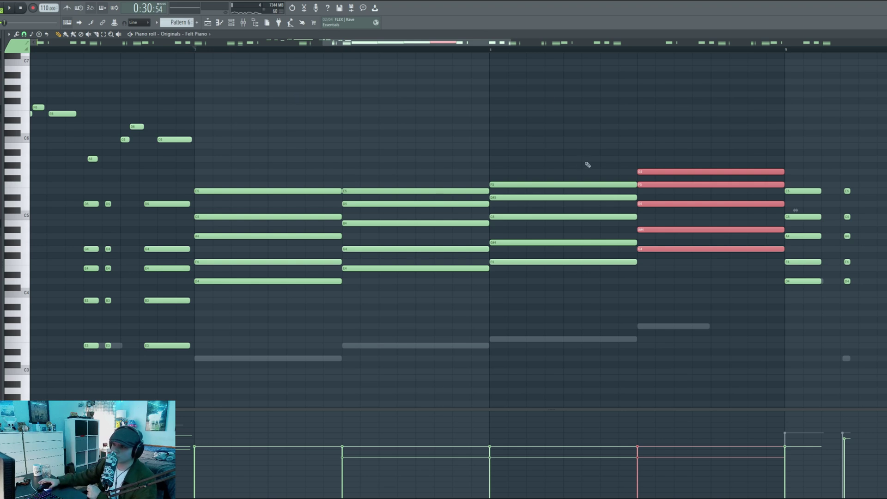
- In the playlist, make a time selection starting at bar 17 and bring its percussion tracks into view
scroll(518, 47, "down", 5)
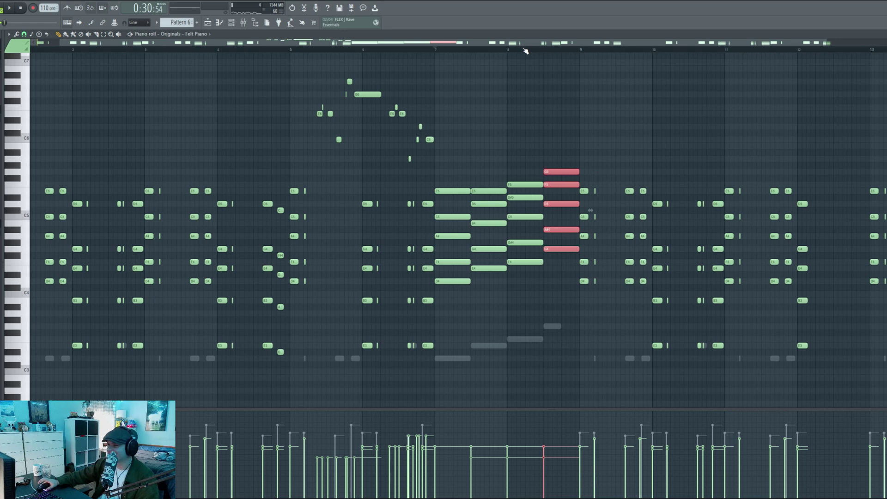
scroll(529, 52, "up", 2)
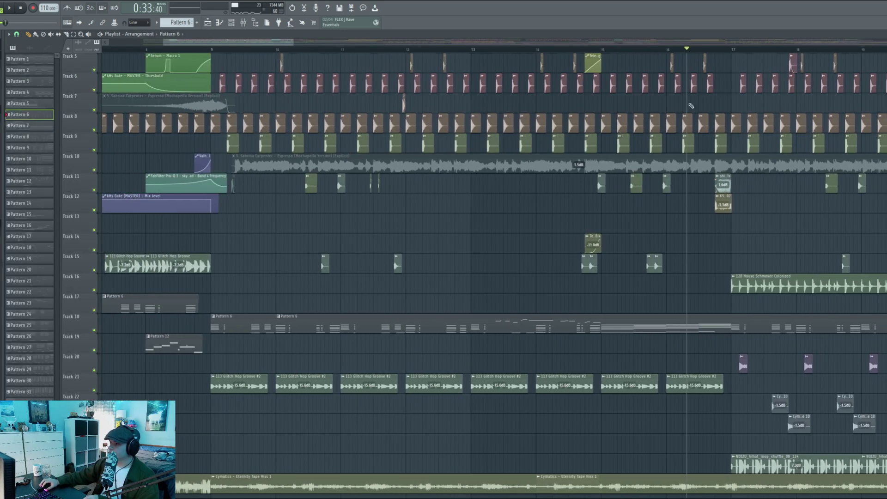
scroll(702, 88, "up", 2)
left_click_drag(731, 54, 886, 51)
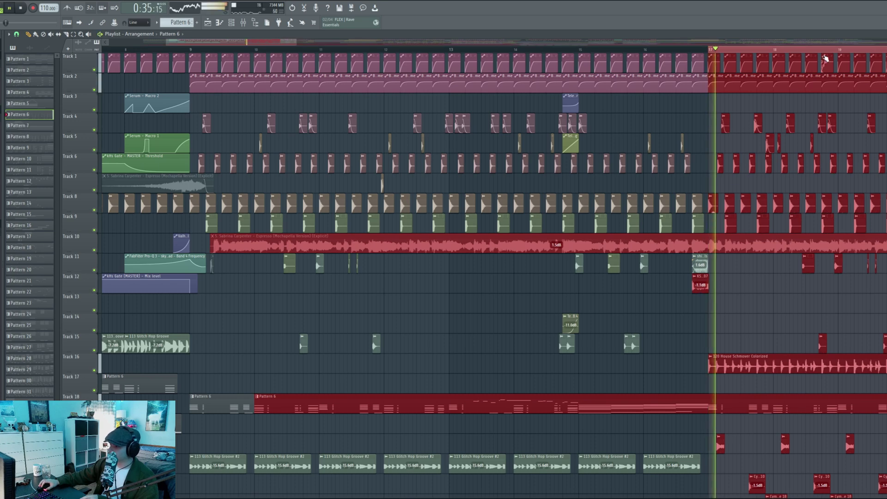
scroll(827, 60, "up", 3)
scroll(555, 277, "down", 2)
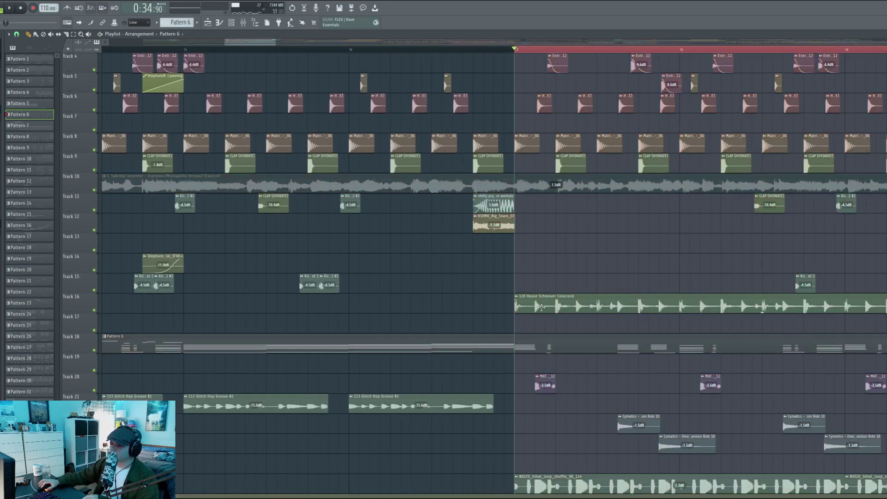
- Open the channel settings of the 120 House Schmover Colorized loop on track 16, and close them after viewing
double_click(542, 307)
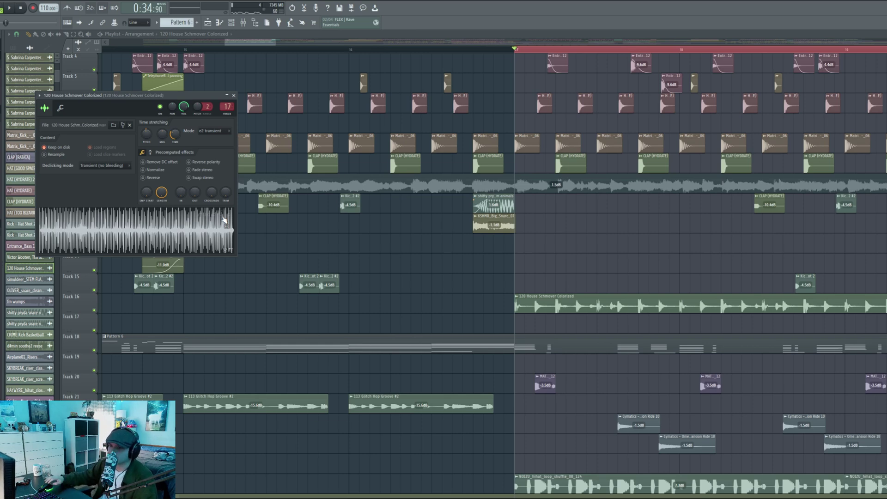
key("F9")
right_click(504, 110)
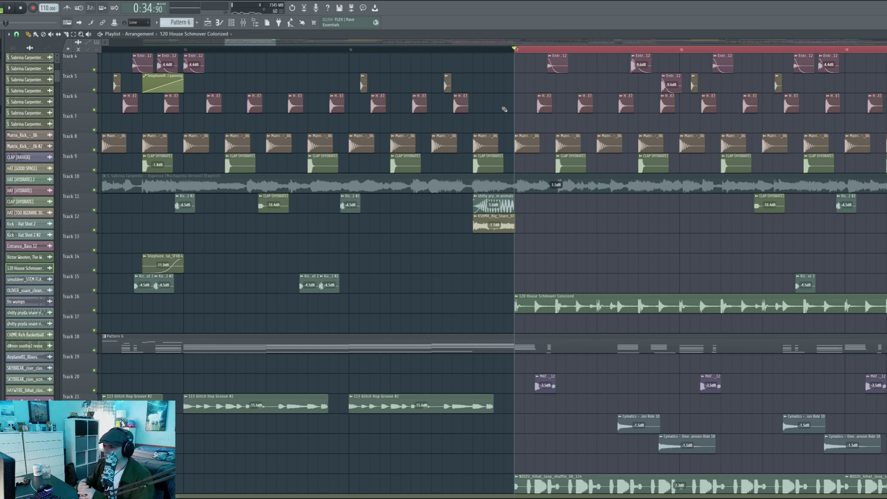
- Solo the shuffled hi-hat loop on track 25 and play it from bar 17
scroll(107, 87, "down", 4)
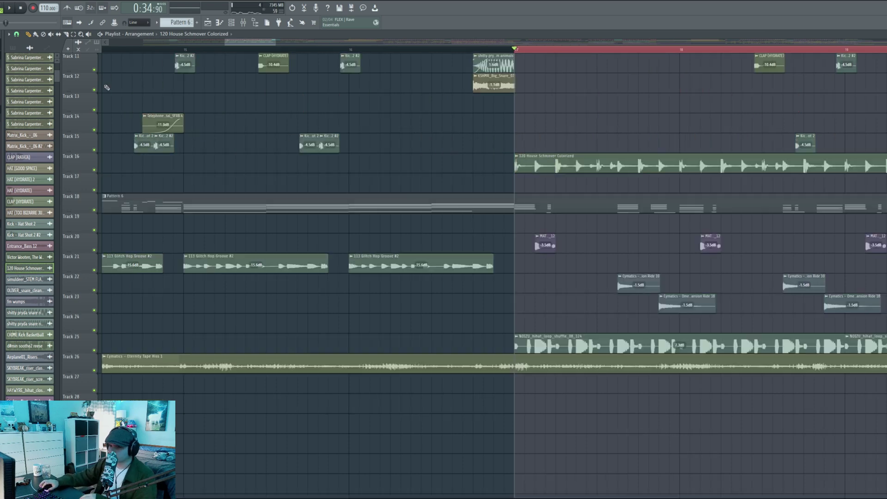
key("space")
left_click(94, 350, "ctrl")
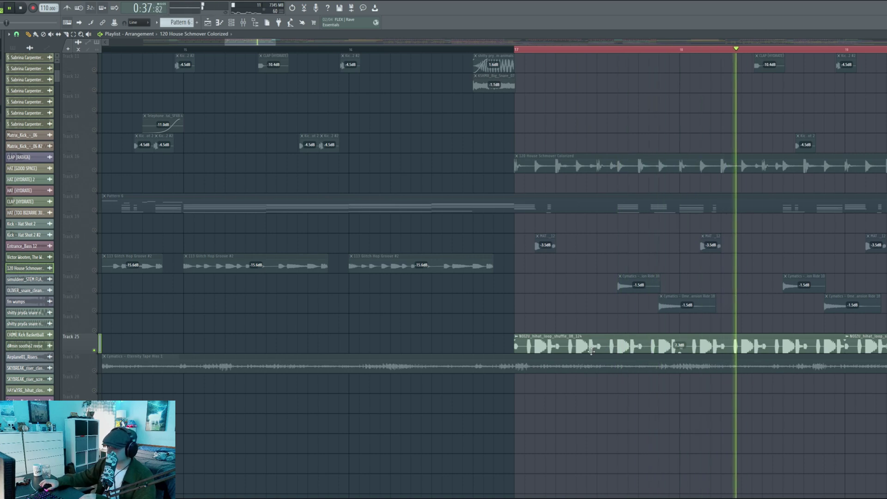
key("space")
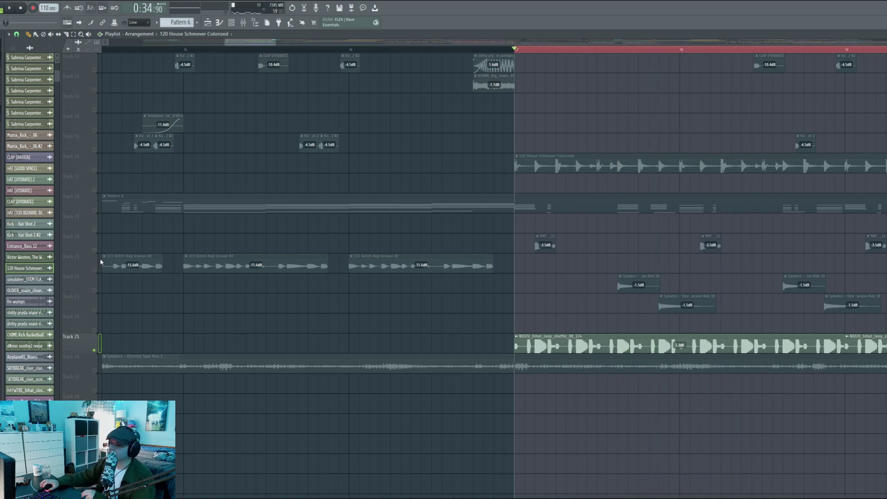
- Unmute tracks 20, 22 and 23, mute the hi-hat loop on track 25, and play the remaining layers from bar 17
scroll(99, 256, "up", 8)
scroll(467, 214, "down", 6)
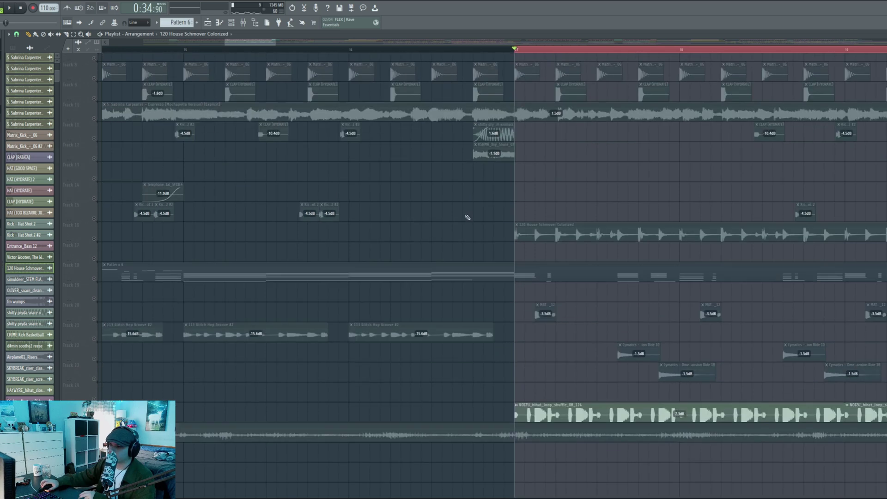
left_click(92, 289)
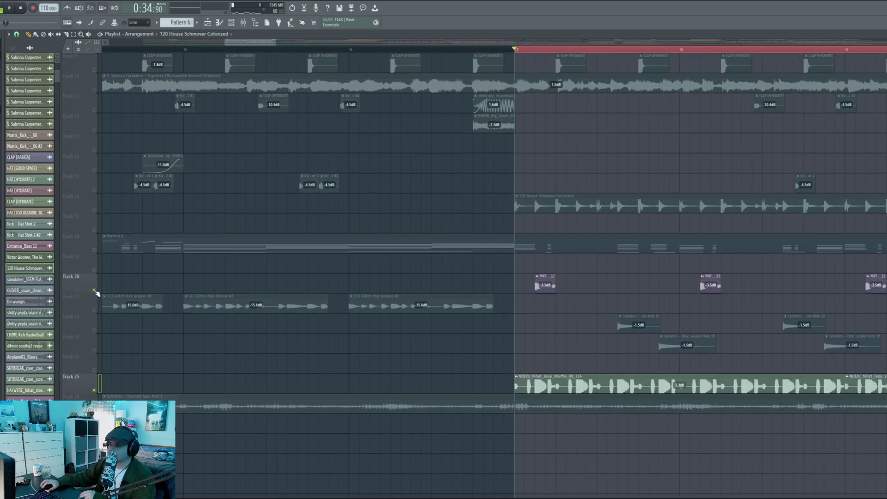
left_click(95, 330)
left_click(94, 349)
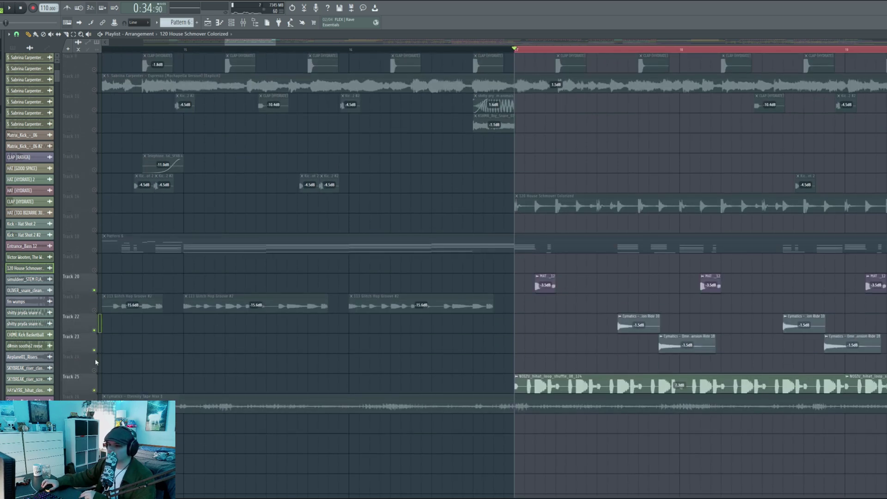
left_click(96, 386)
key("space")
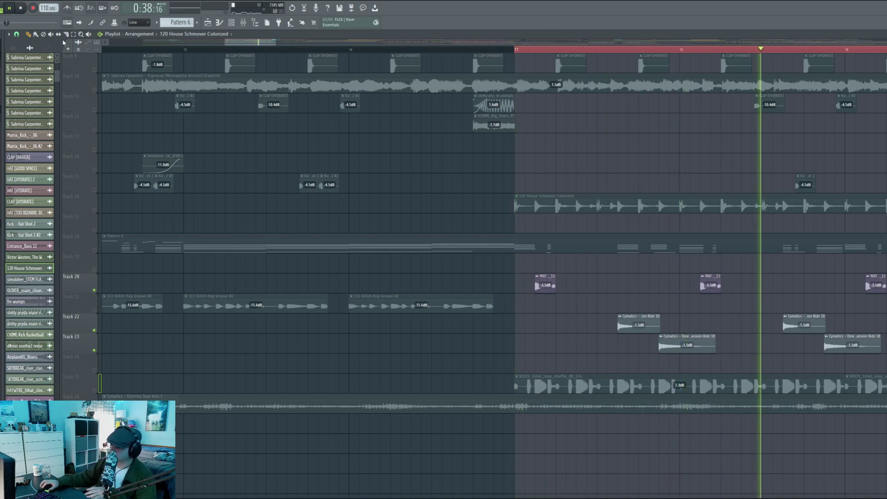
- Unmute the shuffled hi-hat loop on track 25 and play it with tracks 20, 22 and 23 from bar 17
key("space")
scroll(89, 273, "down", 3)
left_click(95, 330)
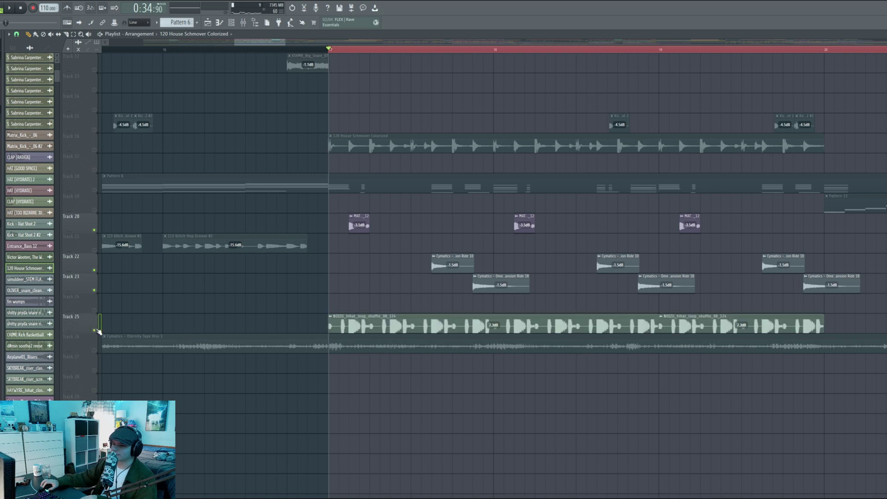
scroll(214, 325, "up", 4)
key("space")
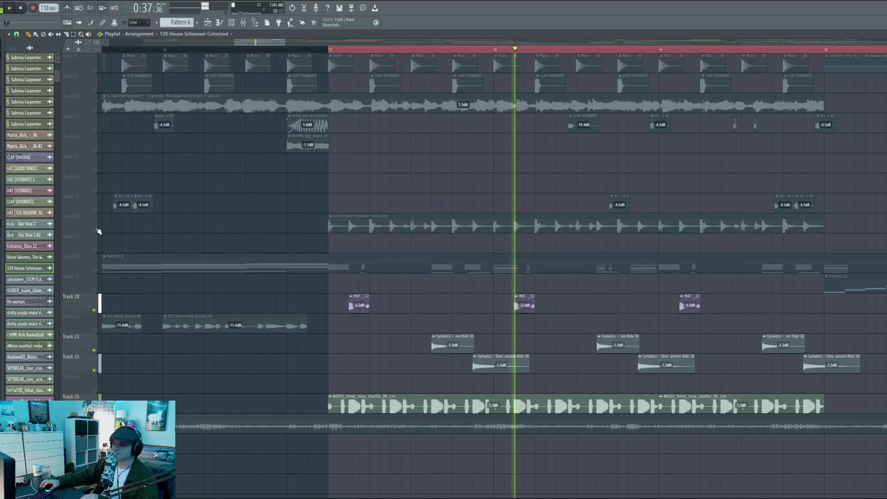
- Unmute the house loop on track 16 plus tracks 6, 8, 9 and 4 while the percussion layers play
scroll(98, 226, "up", 6)
left_click(94, 150)
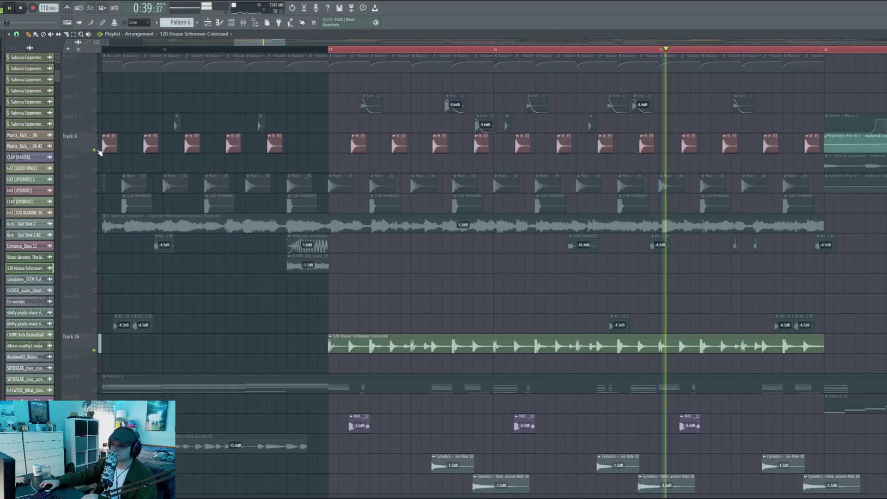
left_click(94, 189)
left_click(94, 210)
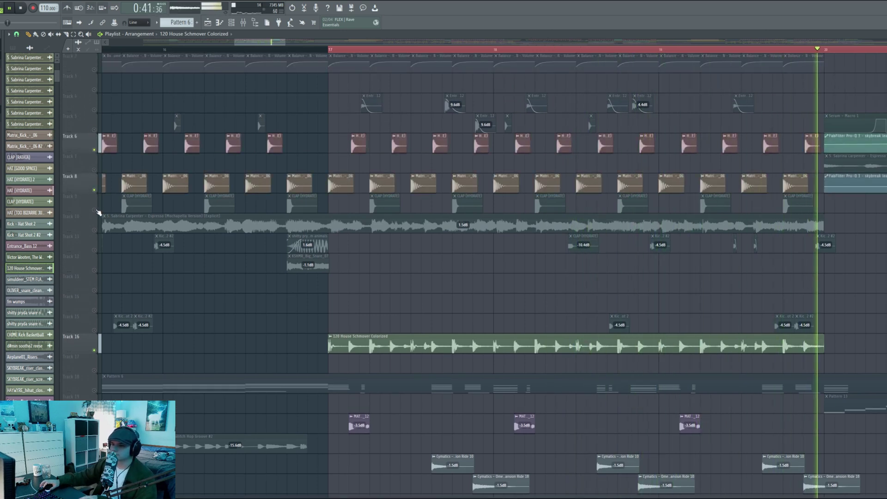
scroll(121, 195, "up", 1)
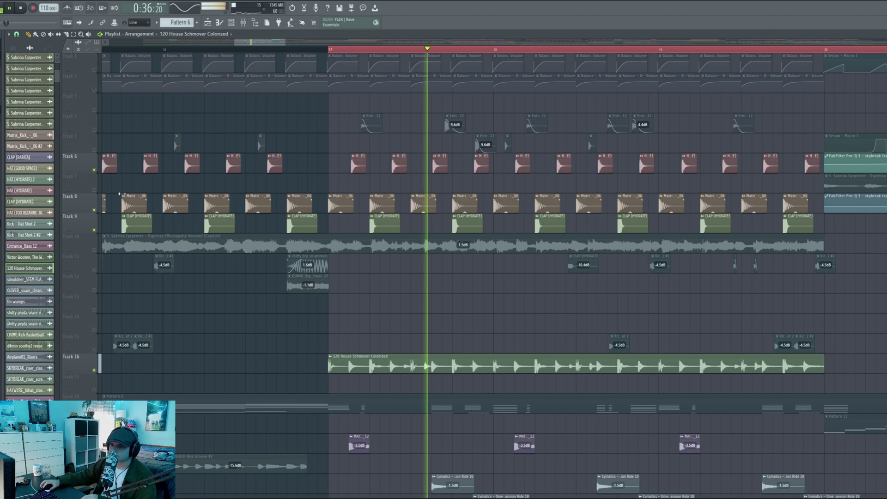
left_click(94, 130)
scroll(193, 179, "down", 6)
scroll(203, 204, "down", 1)
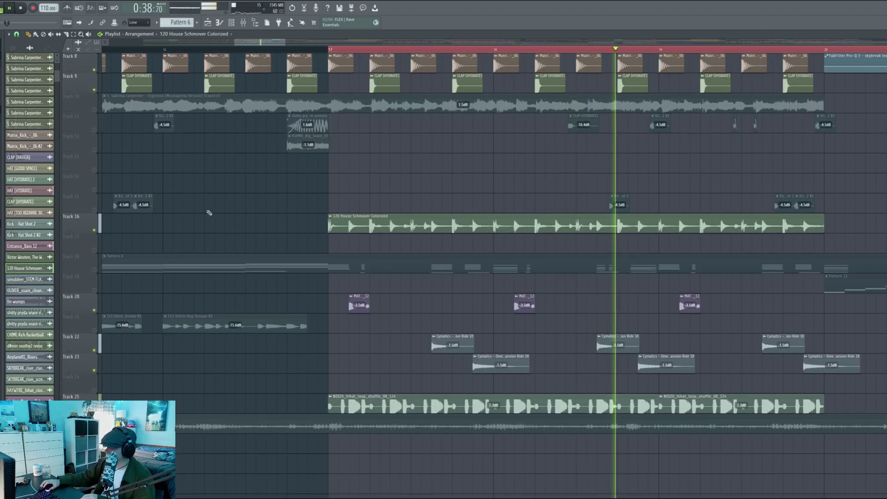
scroll(629, 285, "down", 3)
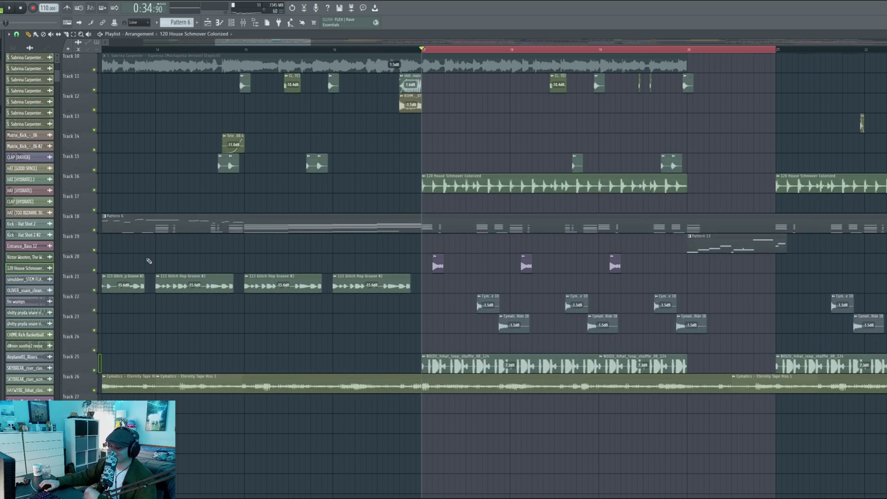
- With all tracks active, play the full arrangement through the transition at bar 20
scroll(277, 214, "up", 3)
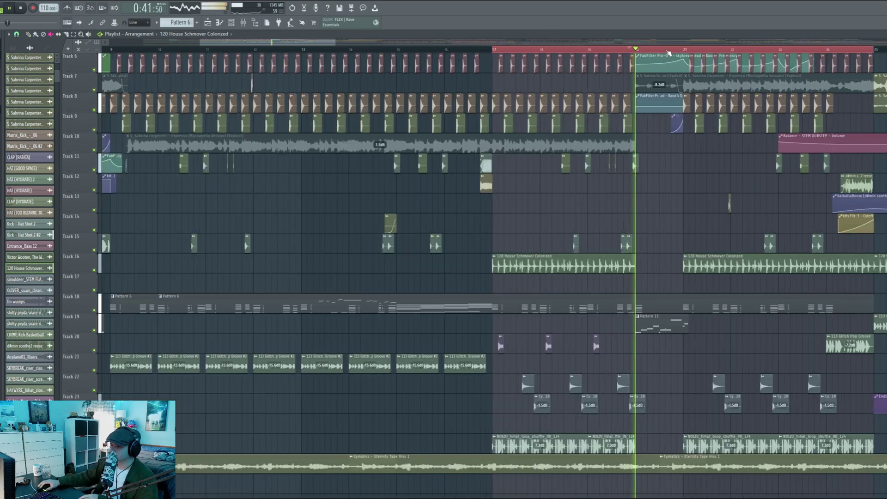
scroll(668, 52, "up", 4)
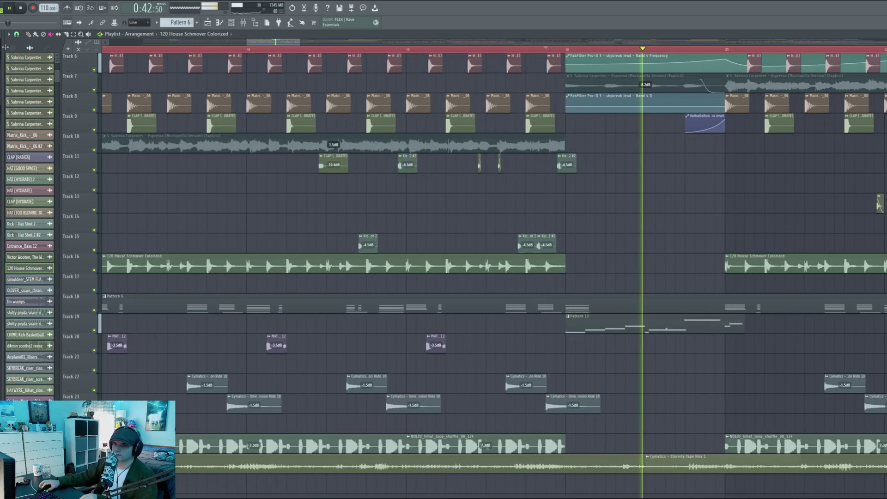
scroll(572, 58, "down", 3)
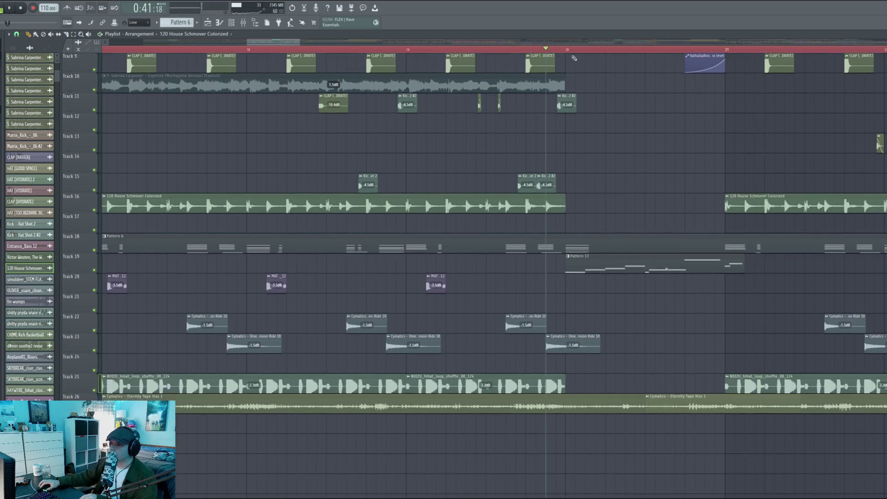
key("space")
- With Pattern 13 on track 19 soloed, unmute automation tracks 6 and 8 and play from bar 20
scroll(94, 265, "up", 8)
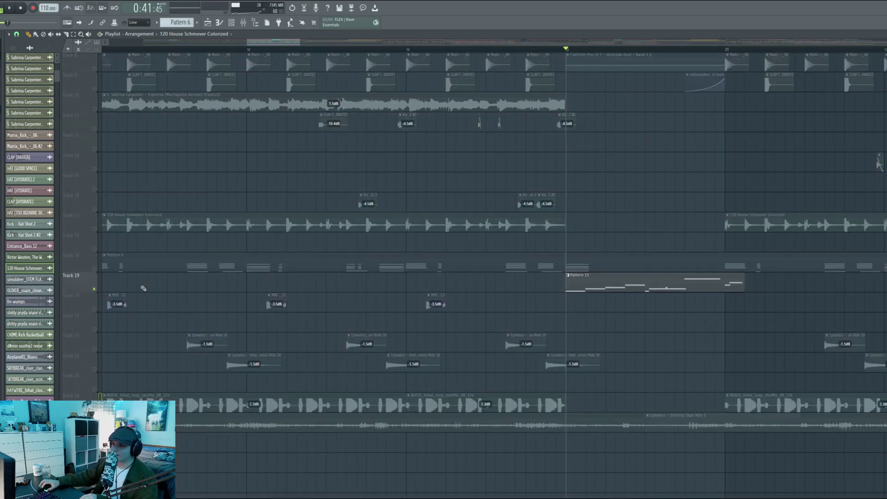
left_click(90, 164)
key("space")
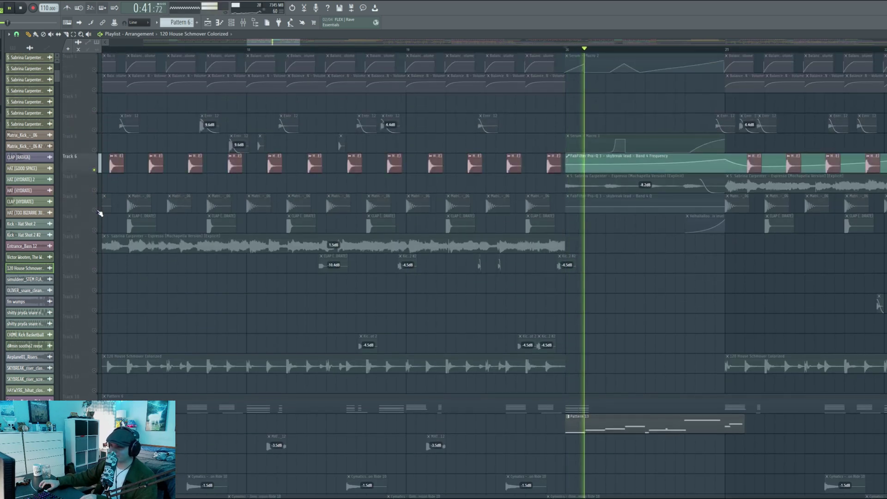
left_click(90, 204, "ctrl")
scroll(416, 277, "down", 2)
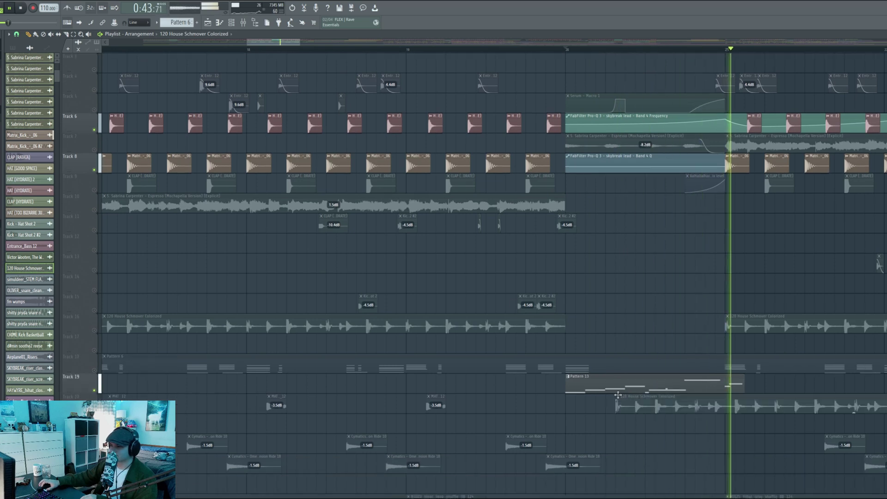
- Stop playback, open Pattern 13 in the piano roll, and bring up the channel rack with its Serum channel
key("space")
left_click(597, 382)
double_click(597, 381)
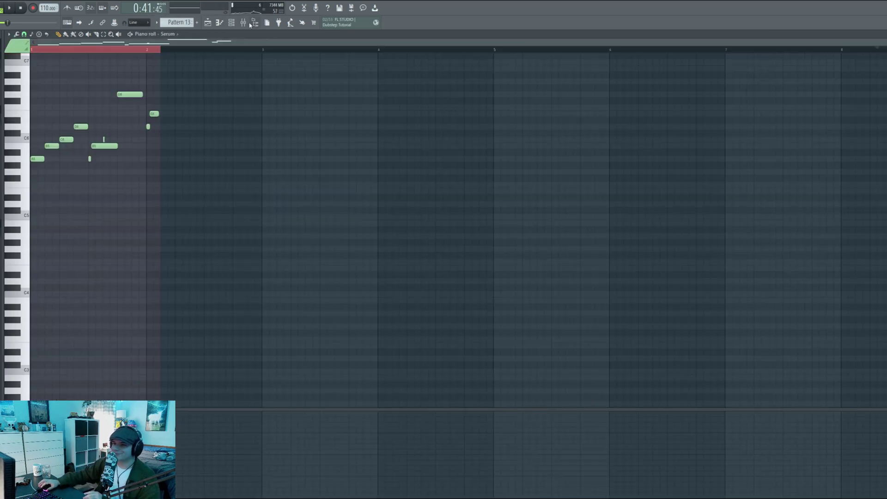
left_click(232, 23)
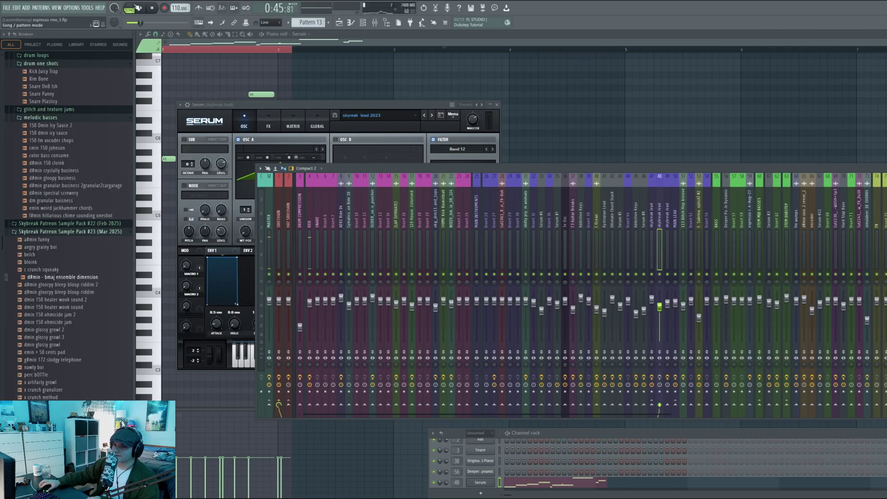
- Play Pattern 13 with its Serum lead in front, and view the synth's FX and oscillator pages
key("space")
left_click(294, 110)
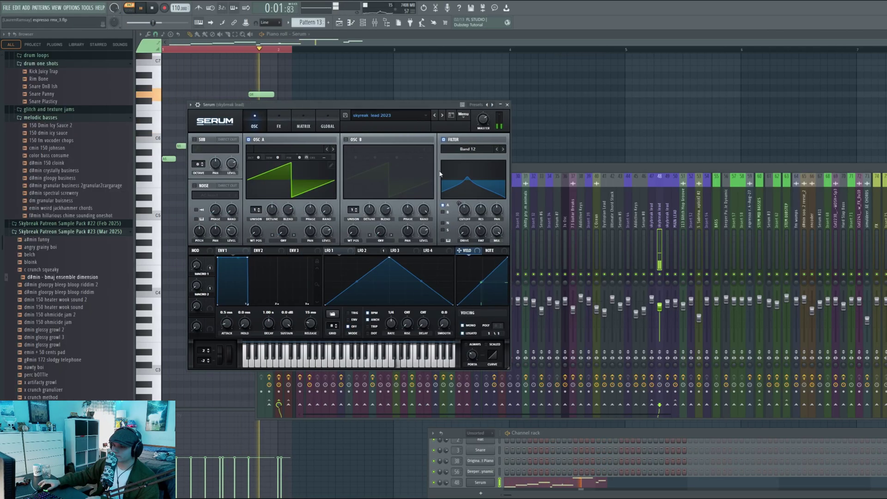
key("space")
left_click(278, 125)
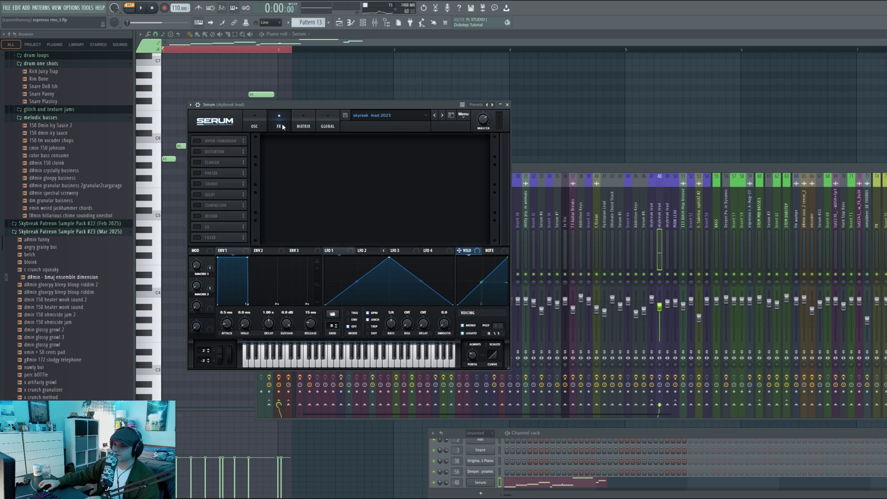
left_click(254, 125)
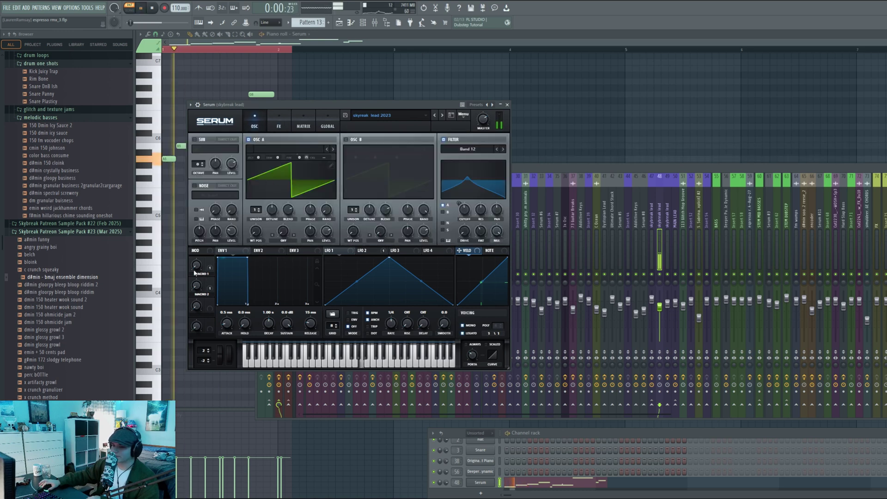
- Replay the lead pattern to audition Macro 2 and its effect on Serum's filter cutoff
key("space")
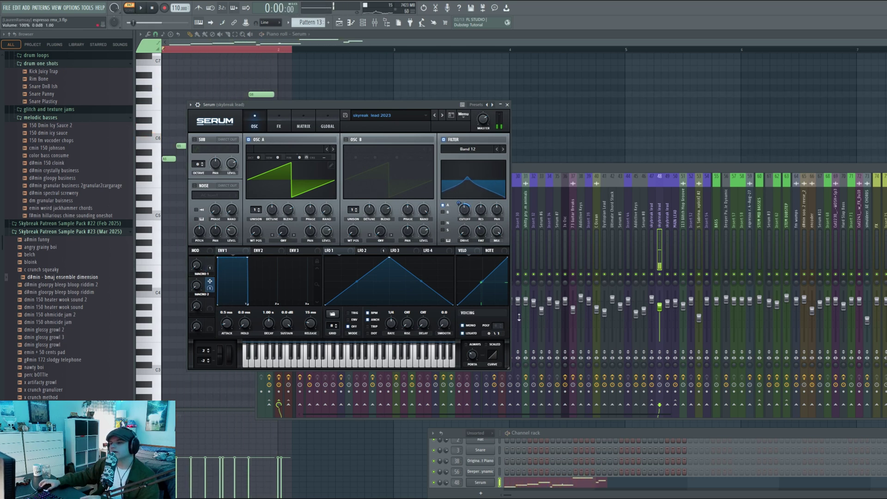
key("space")
key("space")
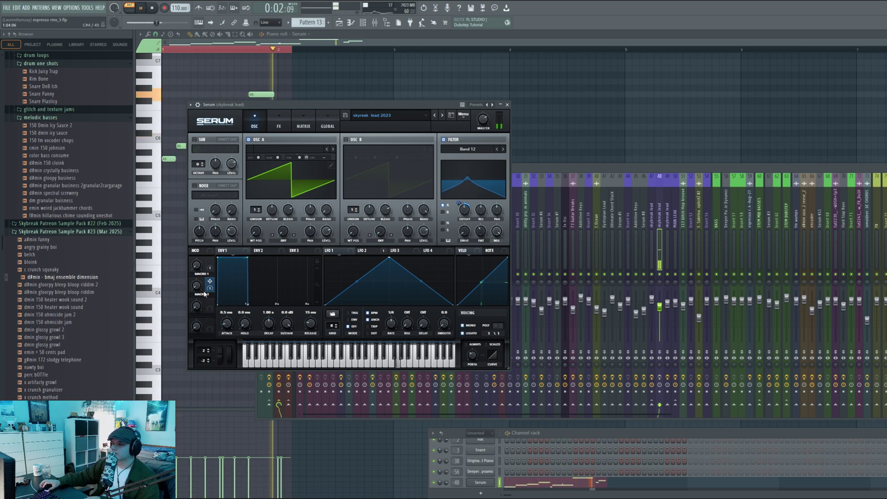
key("space")
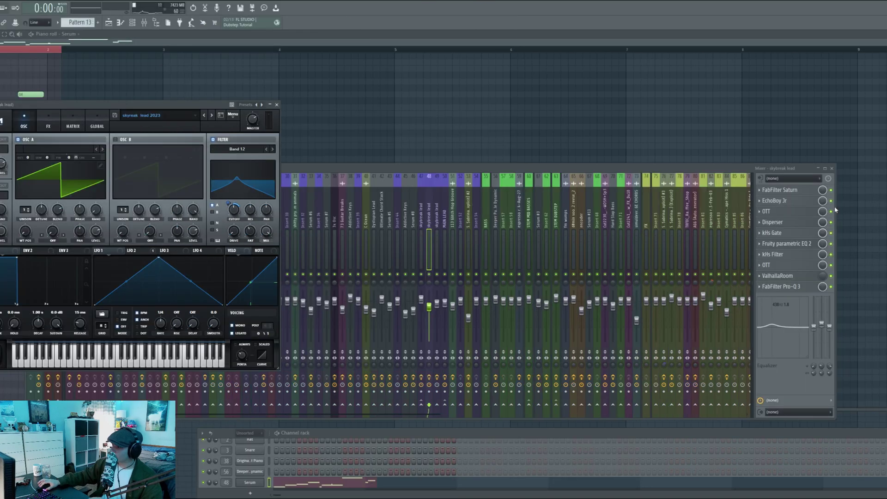
- Disable every effect on the skybreak lead mixer track except FabFilter Saturn, from EchoBoy Jr through FabFilter Pro-Q 3
left_click(832, 210)
left_click(830, 221)
left_click(831, 233)
left_click(831, 243)
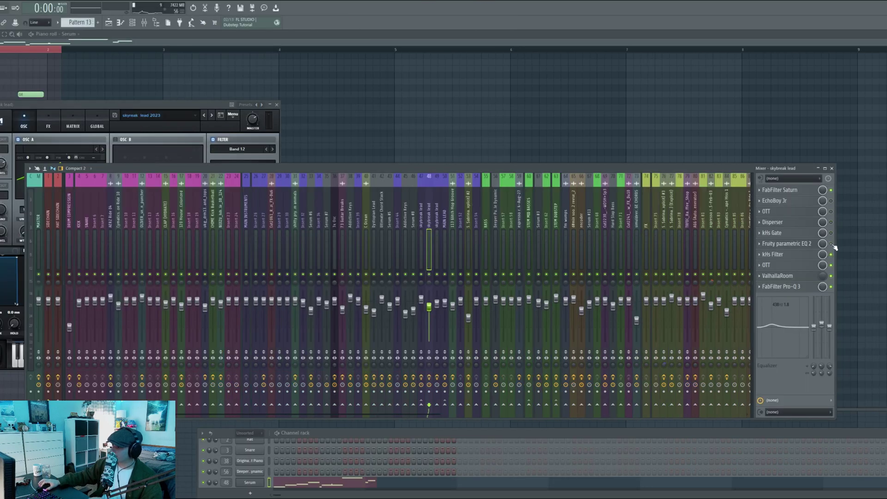
left_click(830, 254)
left_click(831, 265)
left_click(830, 276)
left_click(831, 286)
- Open FabFilter Saturn on the skybreak lead, move its window clear of Serum, and play the pattern through it
left_click(779, 190)
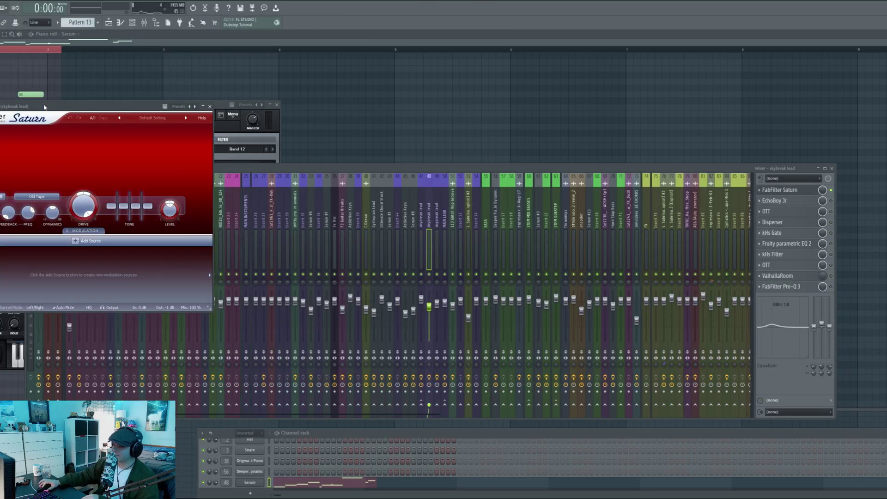
left_click_drag(45, 107, 292, 122)
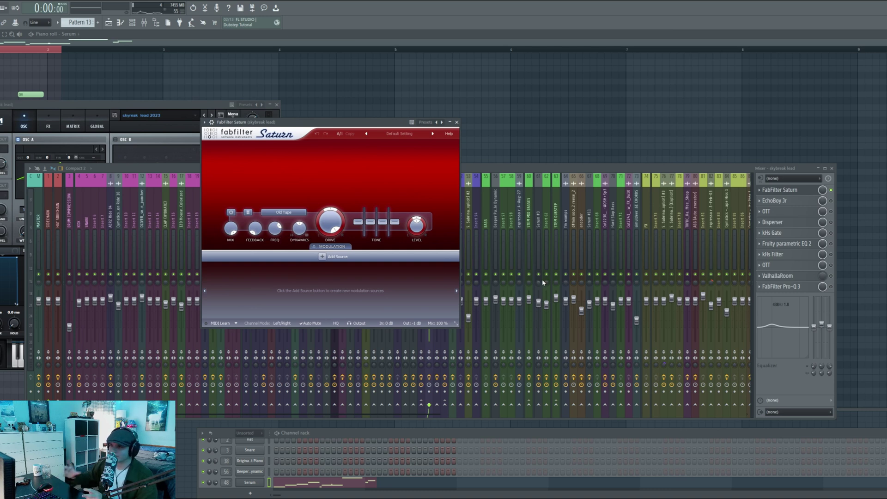
key("space")
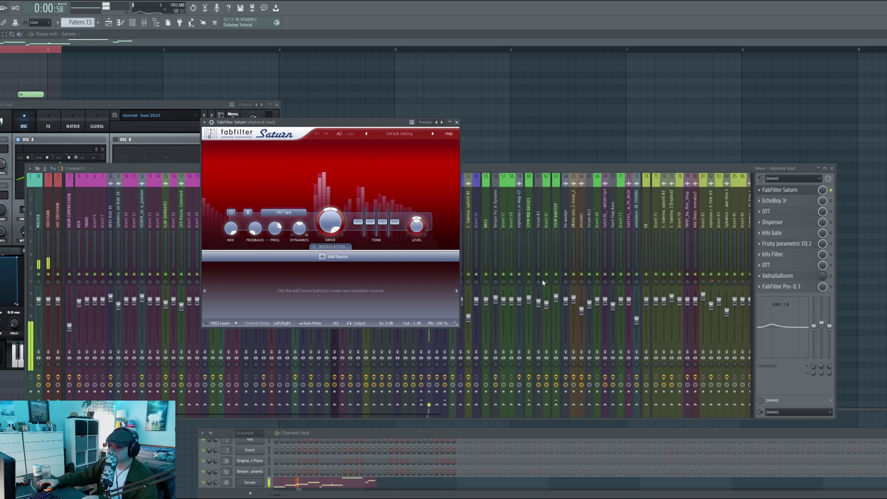
- Bring Serum back to the front and play the saturated lead while sweeping Macro 2
left_click(125, 115)
key("space")
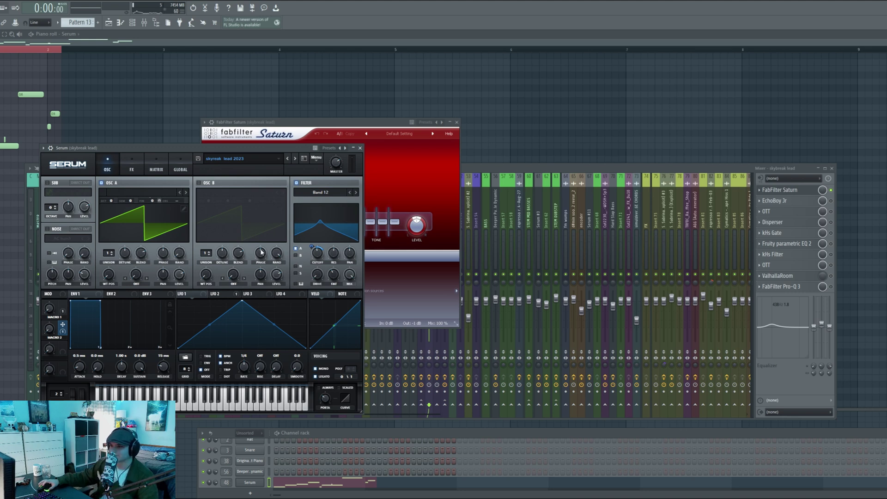
key("space")
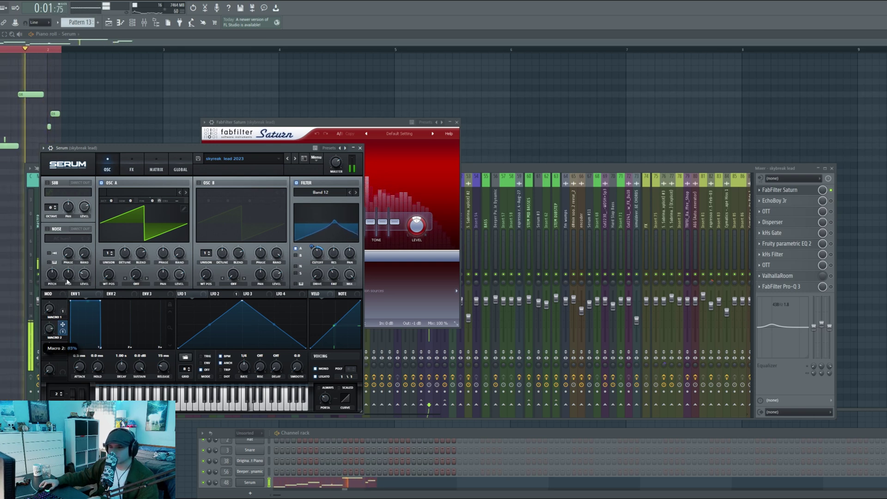
key("space")
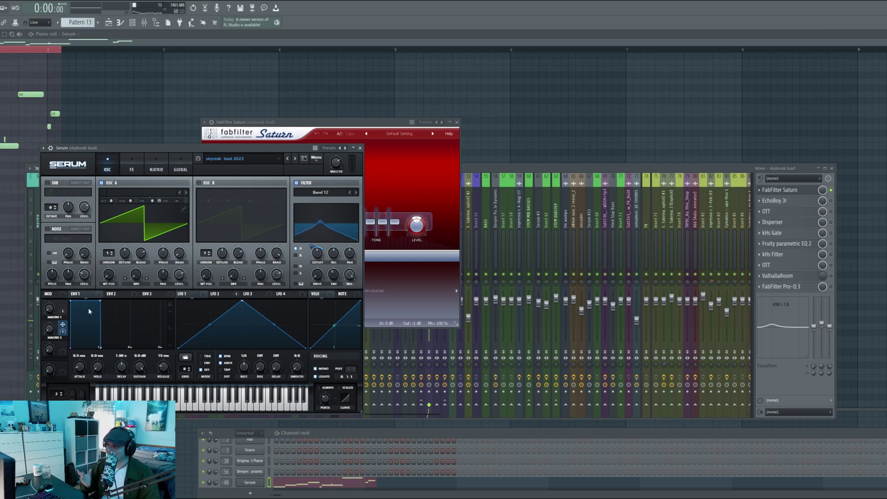